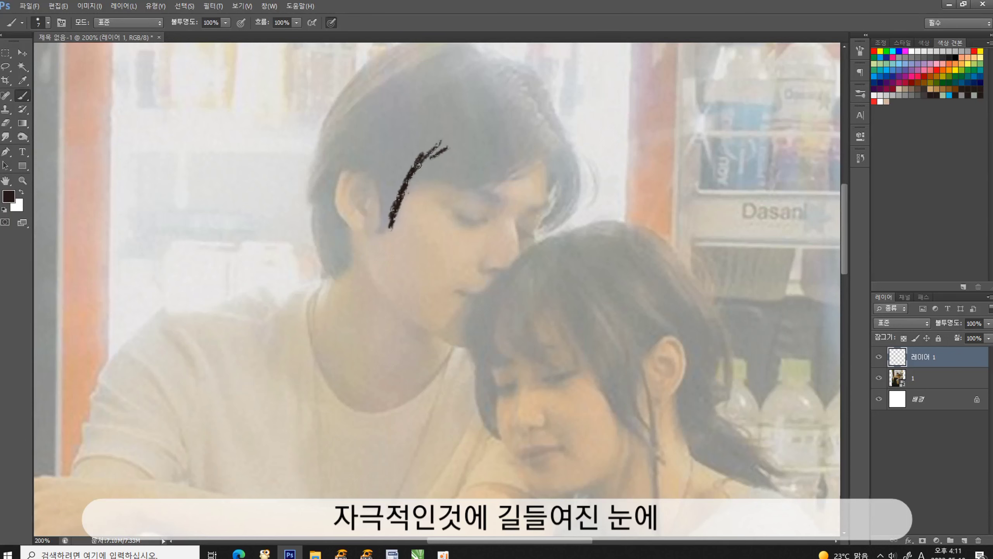
Paint dark hair strokes across the man's forehead and the right side of his head
mouse_move(426, 176)
mouse_down()
mouse_move(516, 165)
mouse_move(485, 189)
mouse_up()
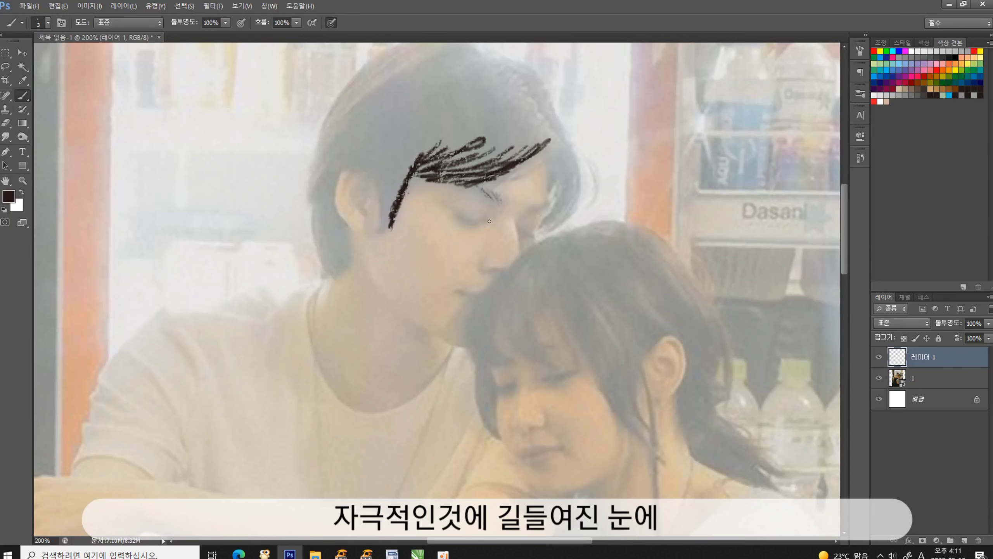
key(])
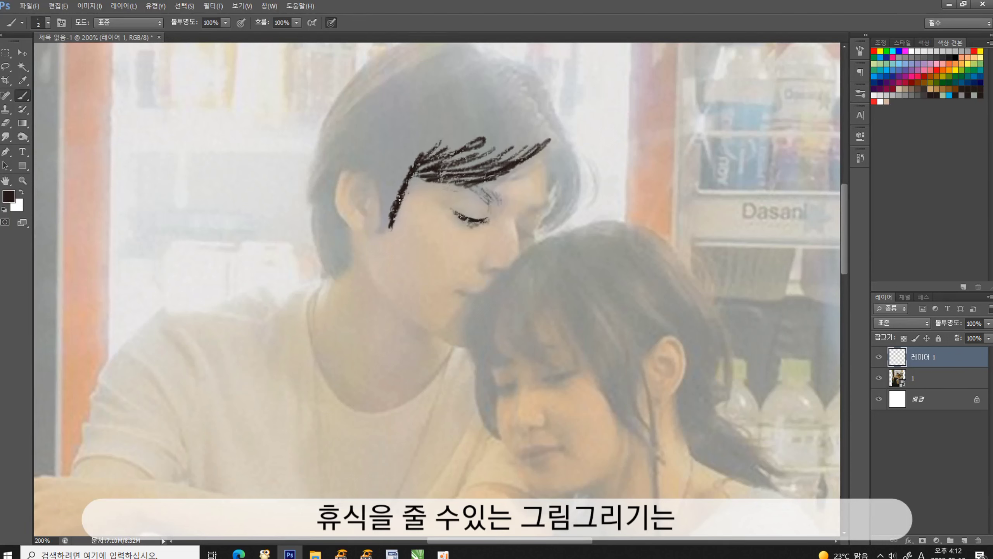
key(])
key(])
drag(391, 219, 407, 140)
drag(393, 226, 432, 126)
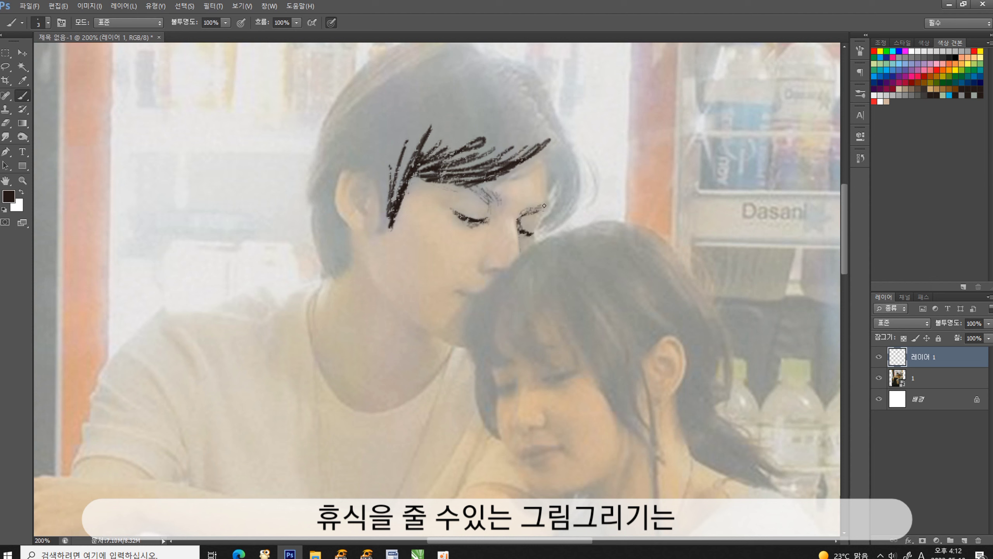
mouse_move(544, 205)
mouse_down()
mouse_move(551, 150)
mouse_move(541, 230)
mouse_move(556, 138)
mouse_up()
key([)
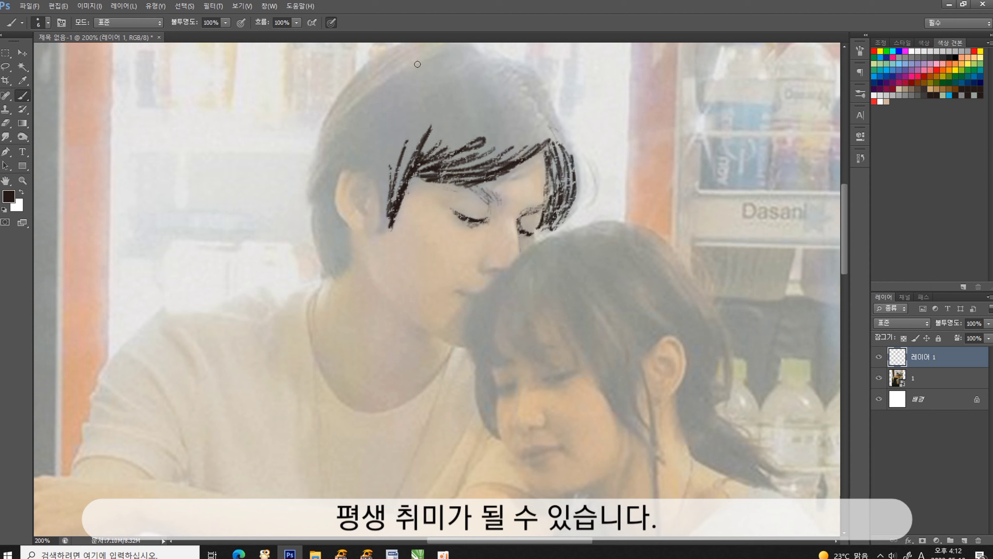
Fill the man's upper-left hair and the rest of his head with dense strokes
drag(417, 63, 314, 184)
key([)
mouse_move(430, 90)
mouse_down()
mouse_move(363, 149)
mouse_move(376, 199)
mouse_move(449, 86)
mouse_up()
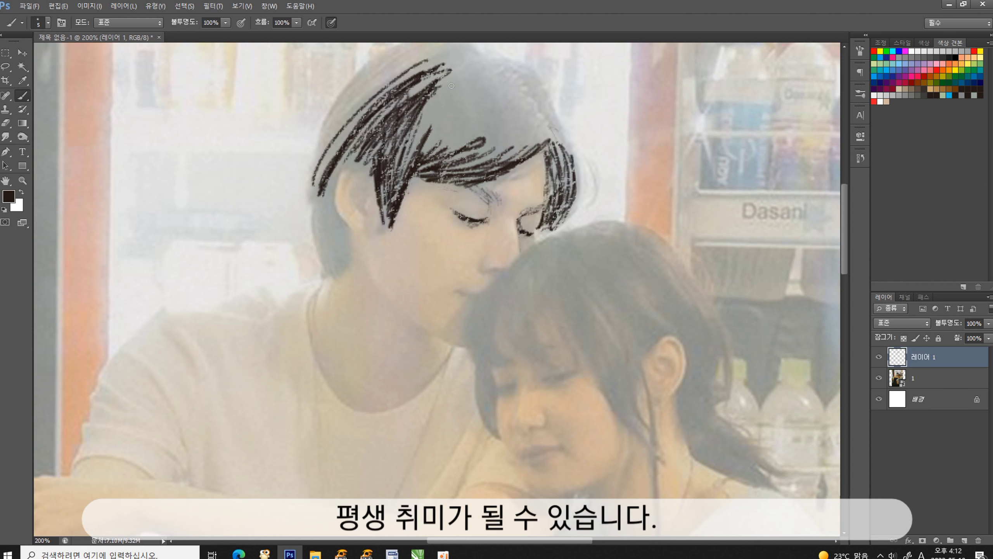
drag(391, 184, 489, 102)
mouse_move(430, 70)
mouse_down()
mouse_move(304, 227)
mouse_move(320, 173)
mouse_up()
mouse_move(412, 76)
mouse_down()
mouse_move(493, 134)
mouse_move(525, 113)
mouse_move(551, 204)
mouse_up()
key(])
Add looping upper-right strokes and extend the side hair down past the ear with thin strands
drag(520, 149, 430, 176)
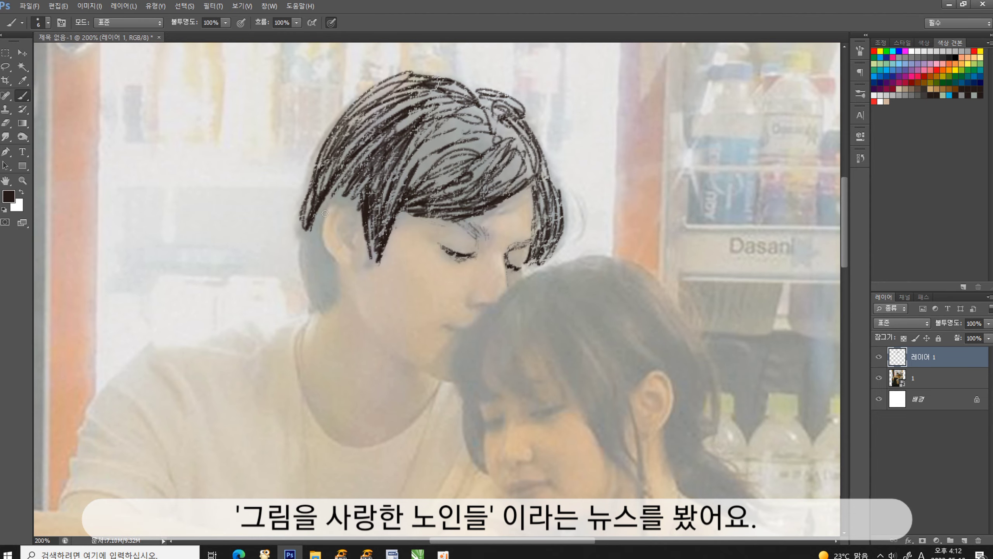
key([)
key([)
key([)
drag(325, 213, 313, 297)
drag(332, 141, 315, 290)
mouse_move(336, 250)
mouse_down()
mouse_move(320, 306)
mouse_move(339, 198)
mouse_move(361, 244)
mouse_up()
key(])
key(])
mouse_move(446, 133)
mouse_down()
mouse_move(391, 227)
mouse_move(391, 203)
mouse_up()
scroll(430, 235, down, 3)
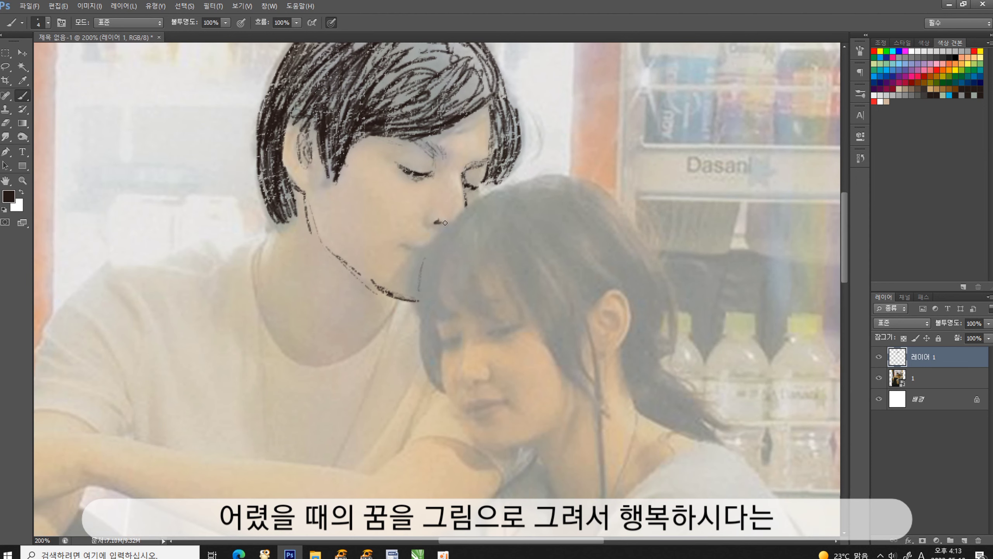
Trace the edge of the girl's hair and hatch the first strands over her bangs
key(bracketleft)
drag(422, 254, 430, 364)
drag(479, 199, 363, 191)
mouse_move(325, 223)
mouse_down()
mouse_move(363, 191)
mouse_move(328, 293)
mouse_move(332, 321)
mouse_up()
key(bracketright)
drag(364, 227, 351, 317)
mouse_move(374, 225)
mouse_down()
mouse_move(366, 313)
mouse_move(377, 259)
mouse_move(406, 311)
mouse_up()
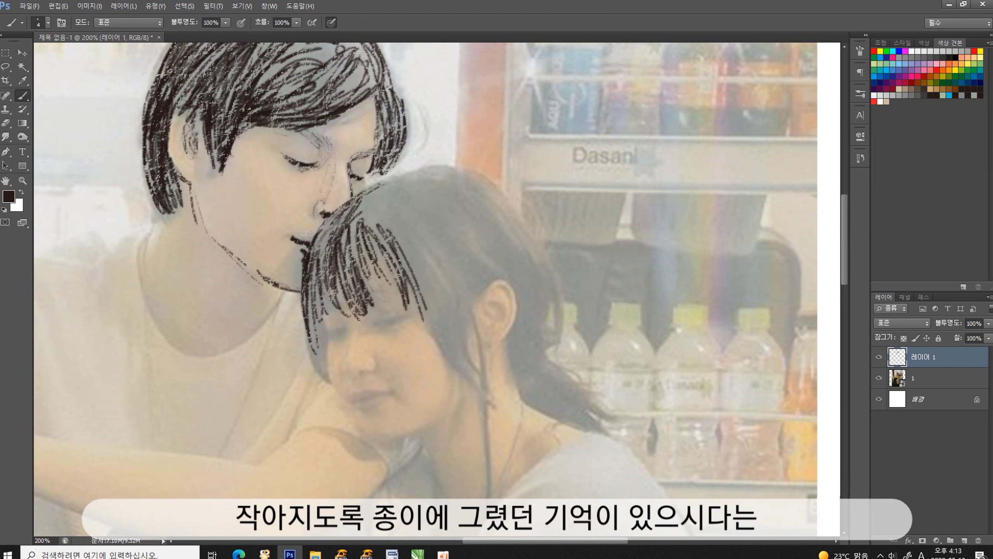
scroll(391, 273, down, 3)
drag(326, 199, 309, 267)
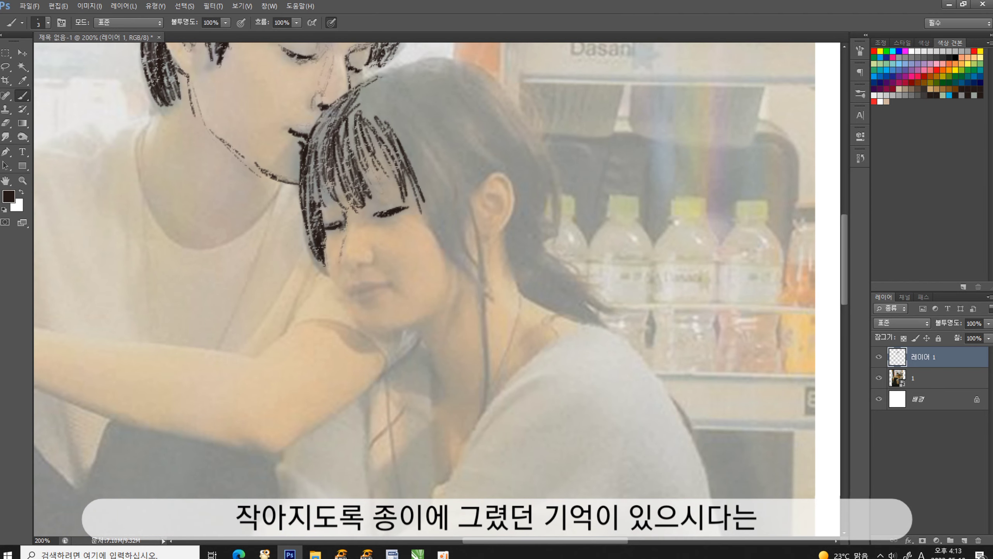
Add more strands to the girl's bangs and hatch their right side
key(bracketright)
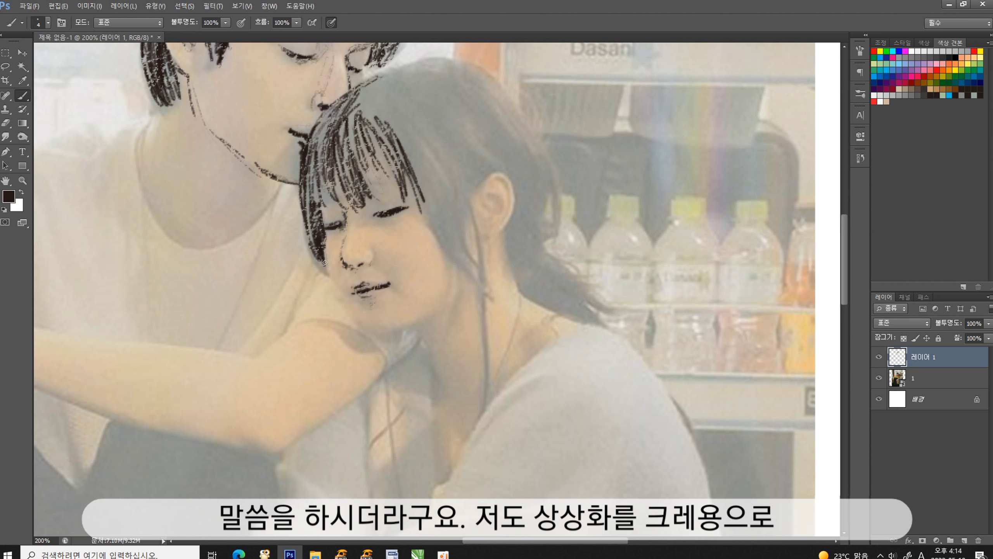
key(bracketleft)
key(bracketleft)
drag(377, 125, 418, 199)
drag(378, 177, 414, 207)
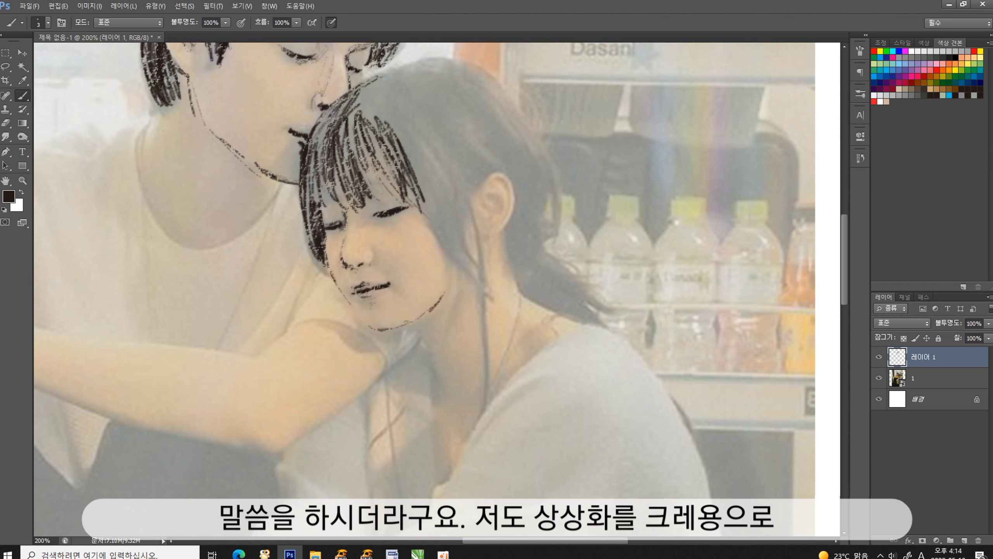
key(bracketright)
key(bracketright)
drag(404, 129, 454, 258)
drag(440, 141, 488, 309)
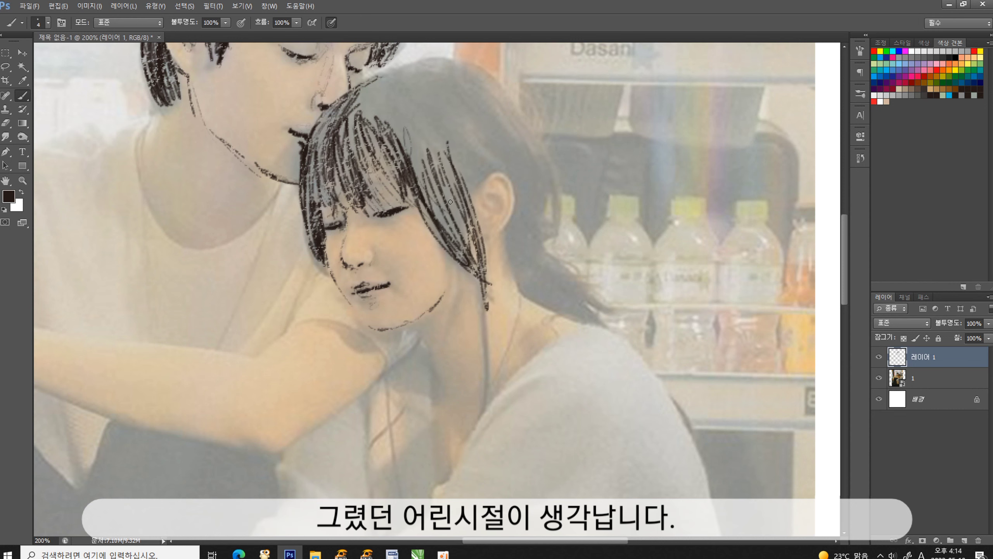
drag(398, 114, 465, 244)
drag(371, 71, 450, 176)
mouse_move(415, 103)
mouse_down()
mouse_move(461, 189)
mouse_move(487, 118)
mouse_up()
Add crown strands and outline the girl's ear, nose and lips
drag(450, 84, 510, 258)
key(bracketleft)
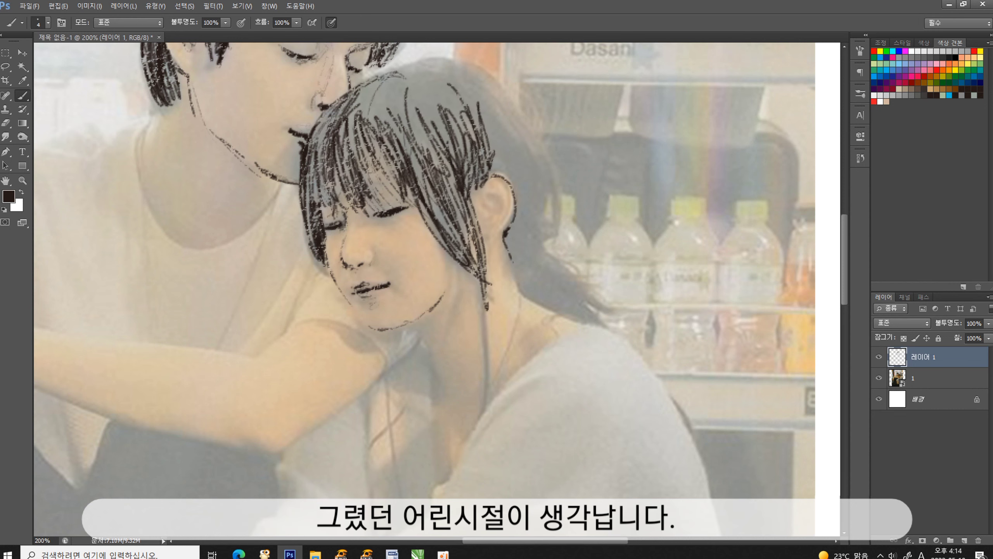
key(bracketright)
drag(494, 199, 524, 276)
drag(512, 176, 543, 293)
scroll(497, 234, up, 3)
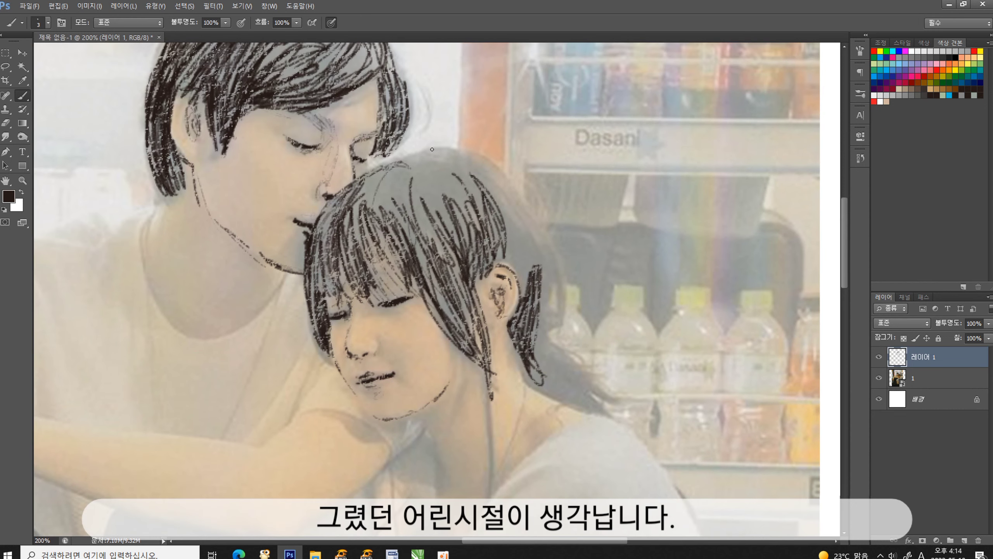
drag(465, 165, 508, 262)
drag(497, 195, 528, 279)
drag(469, 168, 537, 289)
scroll(528, 274, down, 5)
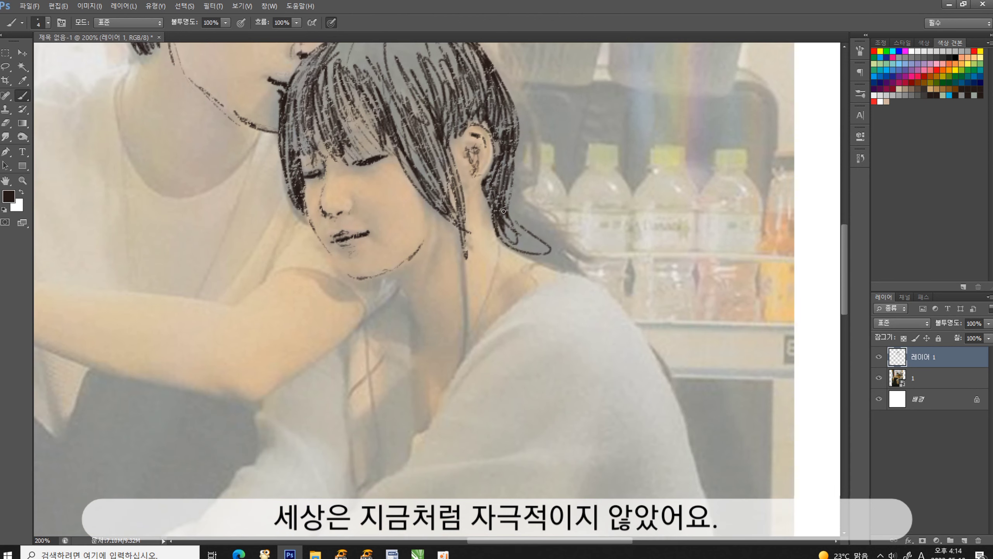
drag(501, 187, 571, 267)
Draw the man's neck line, shirt collar and shoulder outline
mouse_move(508, 164)
mouse_down()
mouse_move(571, 266)
mouse_move(567, 240)
mouse_up()
drag(424, 239, 458, 317)
mouse_move(453, 389)
mouse_down()
mouse_move(547, 268)
mouse_move(610, 232)
mouse_up()
scroll(510, 146, down, 2)
mouse_move(337, 201)
mouse_down()
mouse_move(346, 287)
mouse_move(412, 353)
mouse_move(475, 282)
mouse_up()
scroll(480, 255, down, 2)
scroll(480, 255, down, 2)
key(bracketleft)
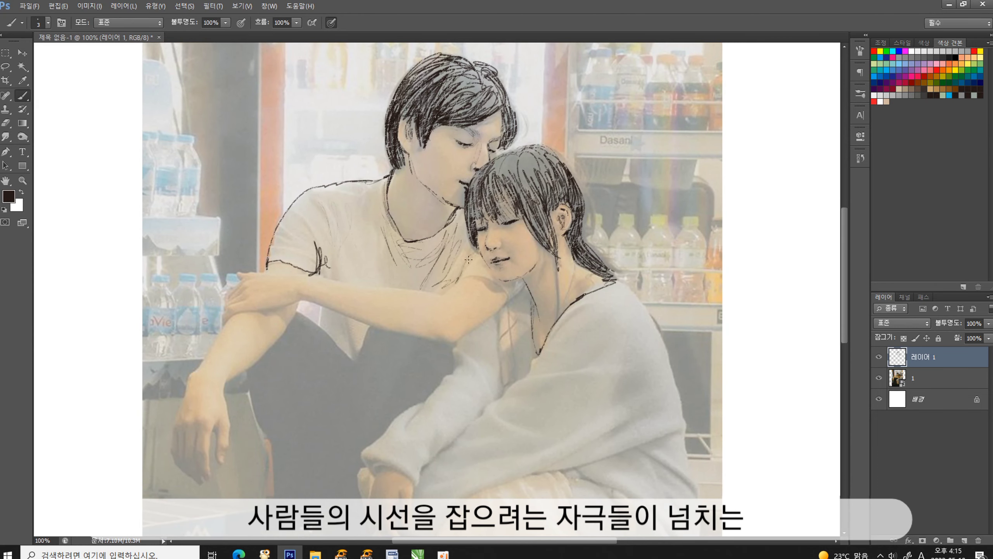
Add thin crease lines across the man's shirt
scroll(402, 298, up, 3)
drag(473, 127, 451, 184)
drag(448, 120, 424, 219)
drag(399, 169, 434, 219)
drag(467, 139, 496, 150)
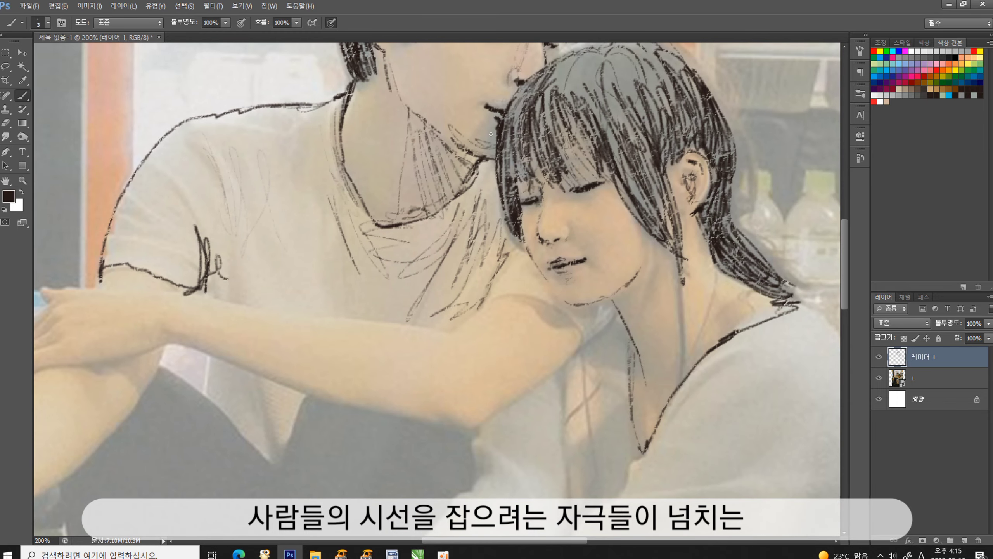
drag(264, 202, 349, 129)
Outline the man's hand with its fingers and trace the top and bottom edges of the linked arm
mouse_move(152, 172)
mouse_down()
mouse_move(164, 183)
mouse_move(135, 225)
mouse_up()
drag(169, 207, 137, 231)
mouse_move(172, 221)
mouse_down()
mouse_move(130, 244)
mouse_move(272, 230)
mouse_up()
key(bracketright)
key(bracketright)
drag(160, 171, 327, 173)
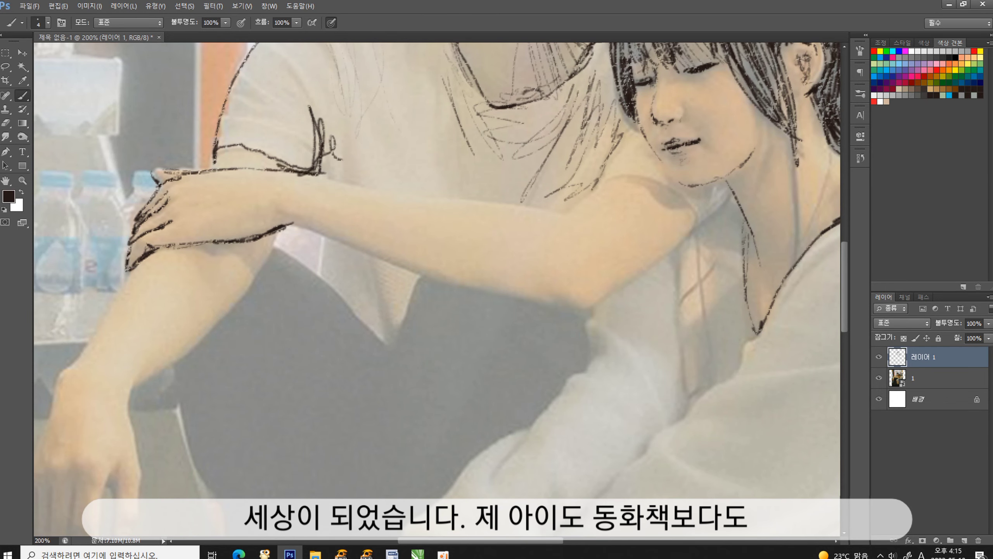
mouse_move(287, 219)
mouse_down()
mouse_move(409, 268)
mouse_move(575, 308)
mouse_move(662, 259)
mouse_move(732, 191)
mouse_up()
key(bracketleft)
drag(319, 174, 569, 212)
key(bracketleft)
key(bracketleft)
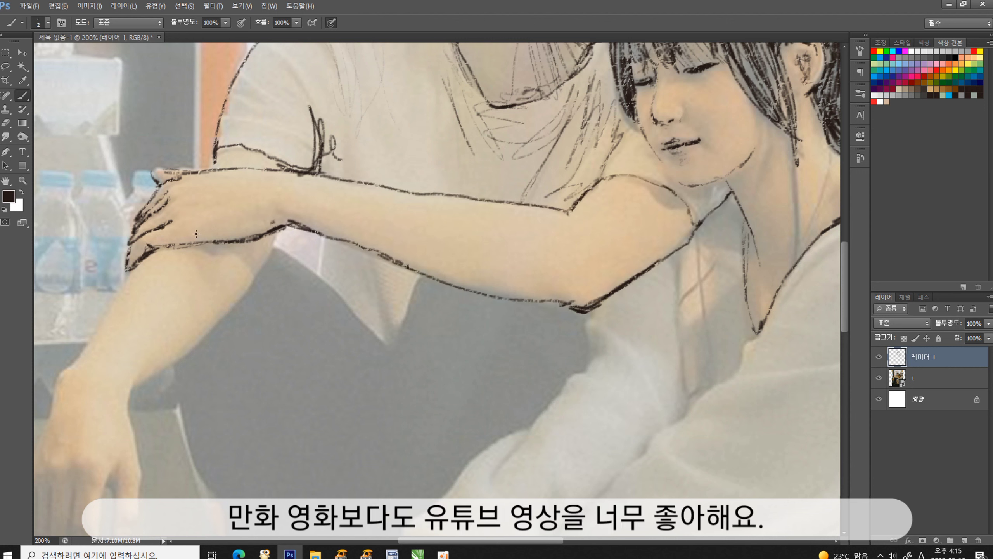
key(bracketright)
key(bracketright)
key(bracketright)
Trace the man's other arm, its forearm, and the hanging hand with finger details
mouse_move(133, 267)
mouse_down()
mouse_move(305, 149)
mouse_move(225, 290)
mouse_move(209, 423)
mouse_move(246, 477)
mouse_up()
mouse_move(250, 380)
mouse_down()
mouse_move(244, 475)
mouse_move(274, 446)
mouse_move(287, 374)
mouse_up()
key(bracketleft)
drag(304, 284, 312, 367)
mouse_move(305, 292)
mouse_down()
mouse_move(378, 231)
mouse_move(414, 183)
mouse_up()
drag(213, 427, 254, 450)
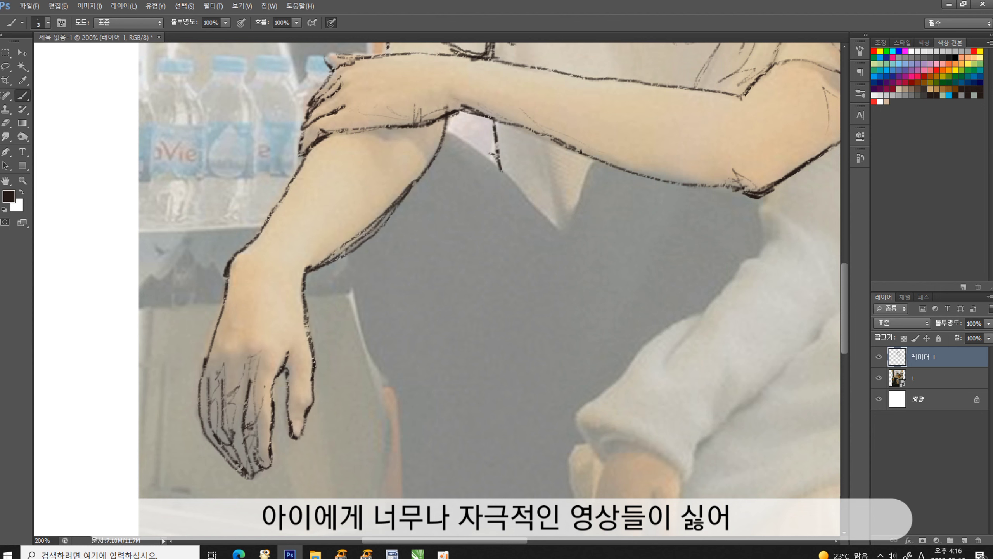
drag(256, 403, 301, 353)
key(bracketright)
At 100% zoom, draw a fold line down the centre of the shirt
key(ctrl+minus)
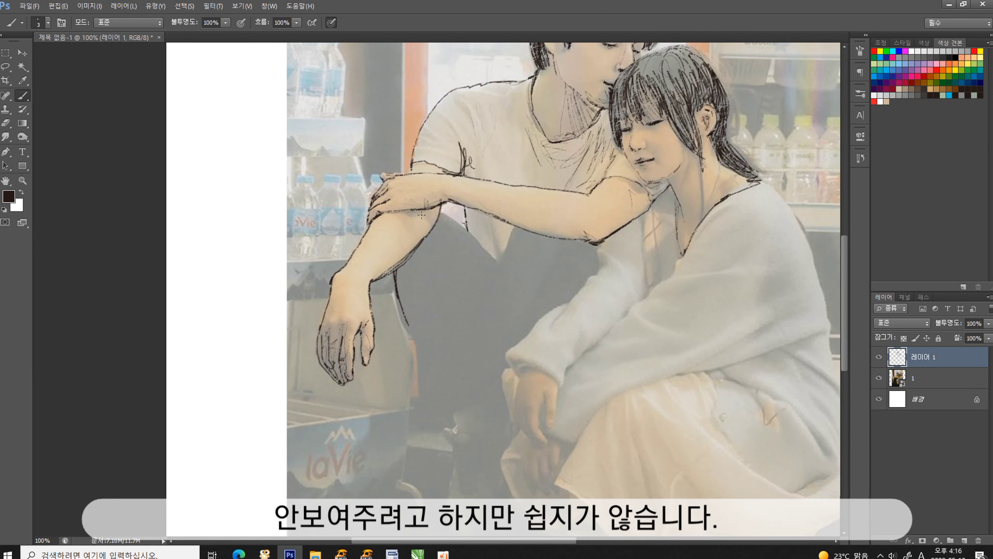
drag(503, 267, 500, 352)
drag(498, 338, 497, 263)
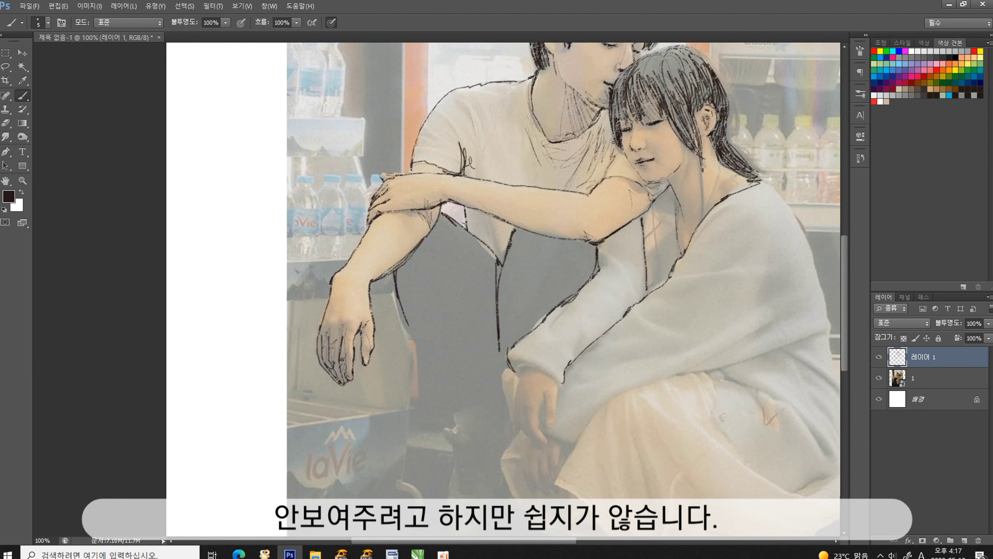
Trace the right edge of the cardigan
drag(613, 142, 502, 122)
key(bracketright)
drag(646, 157, 721, 316)
Zoom in and outline the woman's lower hand and its fingers with a finer brush
key(ctrl+plus)
key(bracketleft)
key(bracketleft)
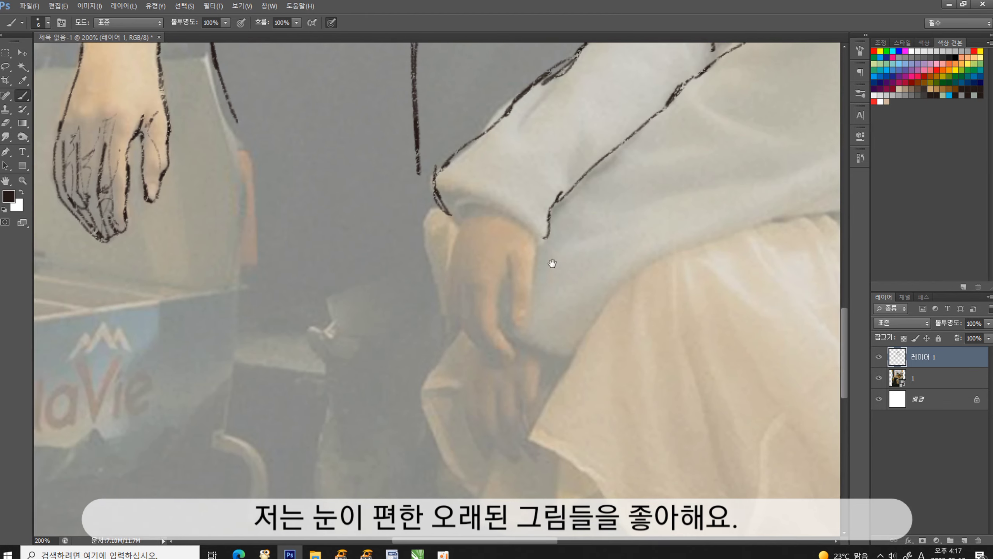
mouse_move(452, 217)
mouse_down()
mouse_move(445, 292)
mouse_move(492, 366)
mouse_up()
drag(466, 281, 491, 362)
drag(493, 335, 504, 357)
key(bracketleft)
key(bracketleft)
drag(503, 252, 490, 327)
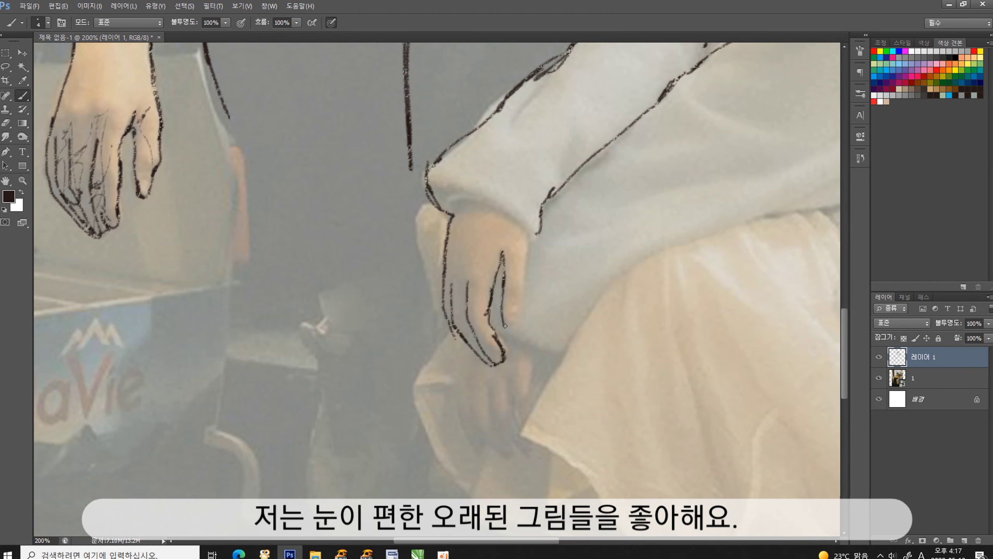
drag(532, 233, 509, 325)
Sketch the sleeve cuff folds and hatch fine lines inside the fingers
drag(446, 187, 512, 214)
drag(510, 214, 540, 236)
drag(498, 353, 459, 313)
drag(454, 289, 465, 332)
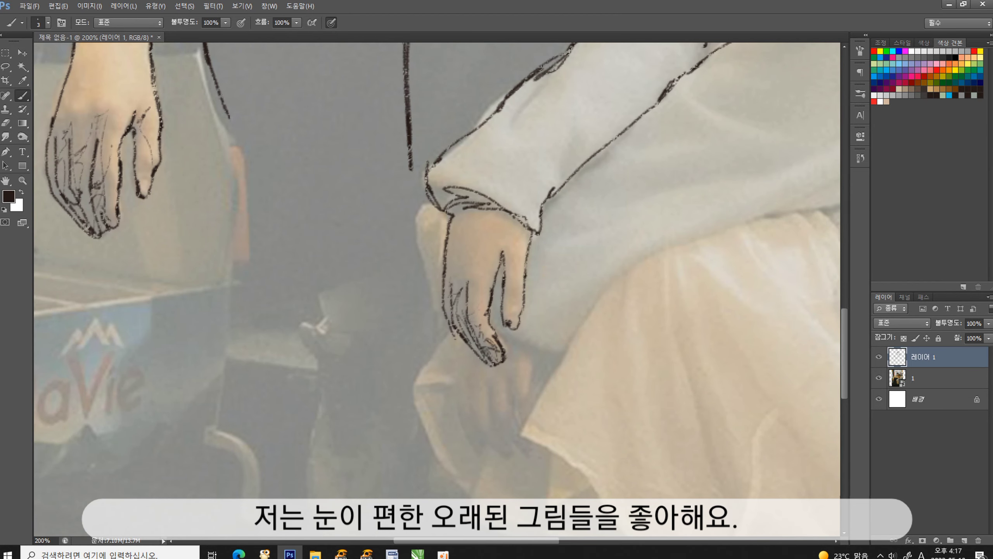
Draw fold lines on the upper sleeve and fine strokes on the shoulder
drag(545, 195, 326, 364)
mouse_move(567, 368)
mouse_down()
mouse_move(643, 336)
mouse_move(799, 320)
mouse_up()
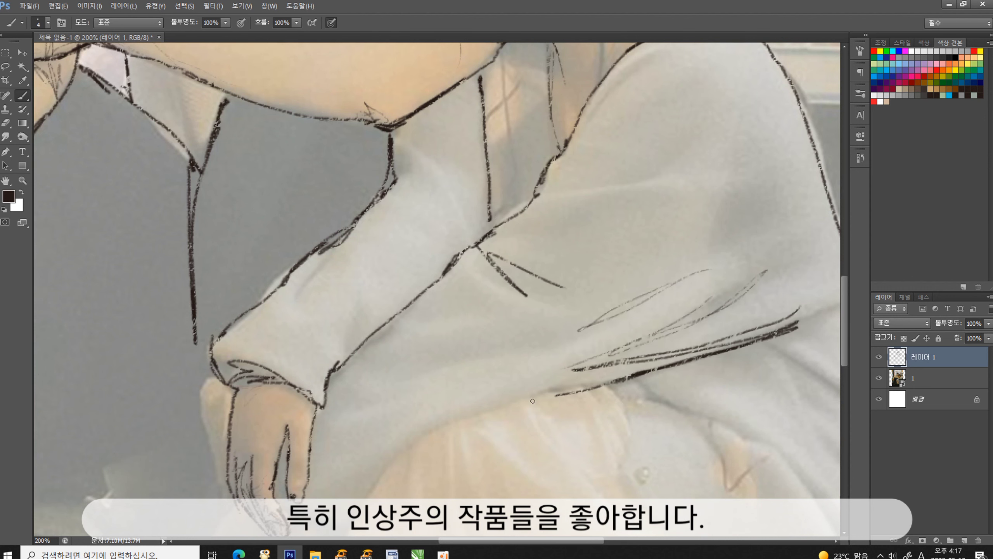
drag(431, 429, 650, 369)
mouse_move(488, 187)
mouse_down()
mouse_move(488, 266)
mouse_move(466, 283)
mouse_up()
drag(397, 225, 362, 315)
drag(386, 138, 369, 348)
drag(414, 282, 539, 167)
mouse_move(391, 302)
mouse_down()
mouse_move(583, 290)
mouse_move(555, 387)
mouse_up()
Sketch folds on the lower sleeve and lap, plus a short vertical lap line
drag(526, 419, 585, 403)
drag(508, 431, 528, 184)
mouse_move(479, 256)
mouse_down()
mouse_move(548, 427)
mouse_move(704, 462)
mouse_move(661, 366)
mouse_up()
drag(431, 313, 614, 168)
drag(365, 251, 361, 295)
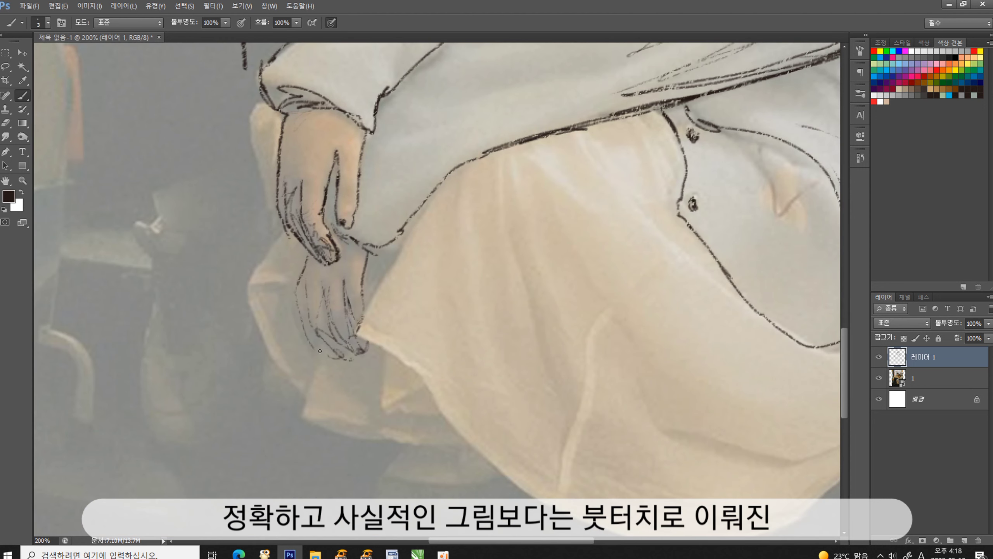
Trace the cuff and lap outline, then the lap hem and its right edge
mouse_move(265, 265)
mouse_down()
mouse_move(309, 415)
mouse_move(446, 184)
mouse_up()
key(bracketright)
key(bracketright)
drag(469, 313, 419, 205)
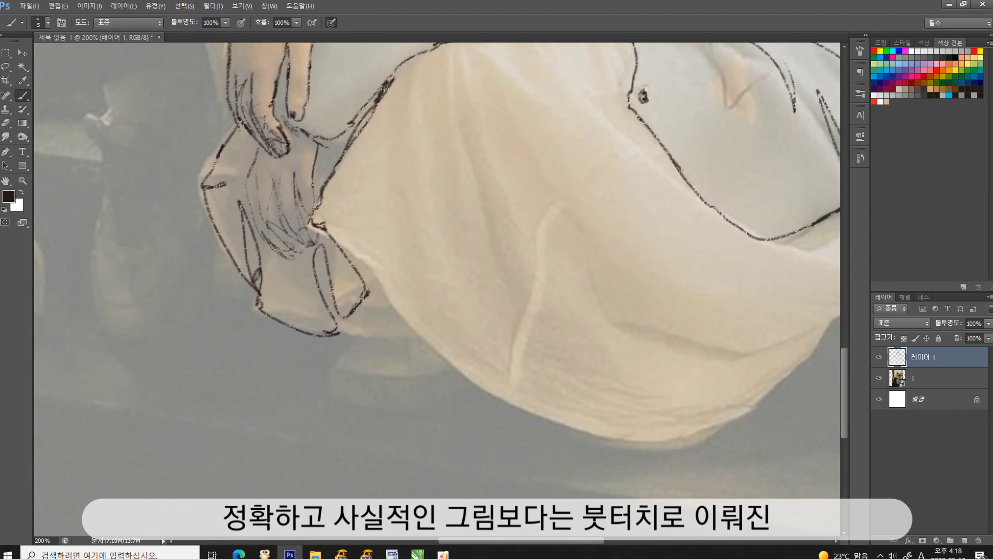
drag(325, 231, 620, 444)
key(ctrl+minus)
key(bracketleft)
key(bracketleft)
key(bracketleft)
drag(528, 372, 664, 219)
Outline the lap hem and sketch sleeve and fold lines on the shirt with a finer brush
drag(510, 186, 619, 280)
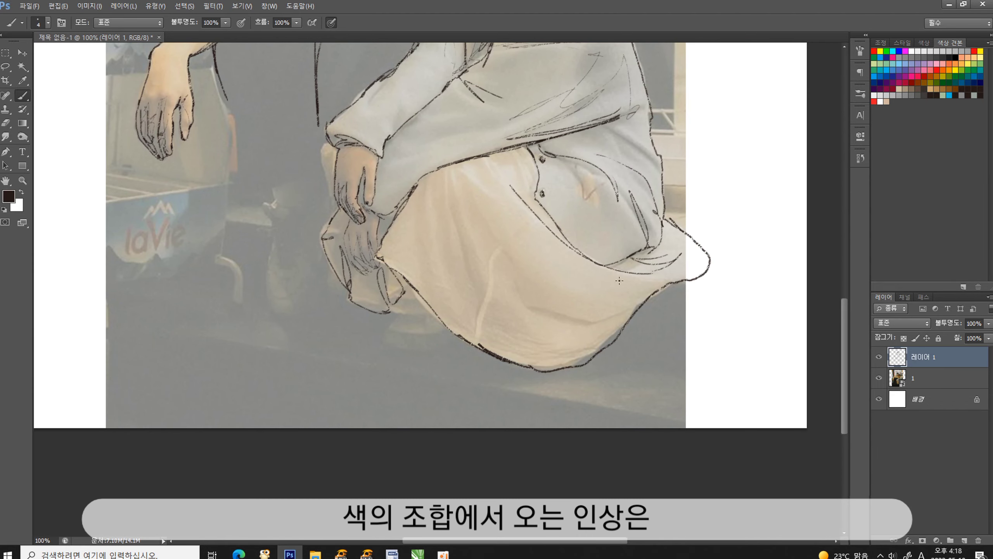
key(bracketleft)
drag(430, 318, 370, 264)
drag(381, 270, 373, 293)
key(bracketleft)
key(bracketleft)
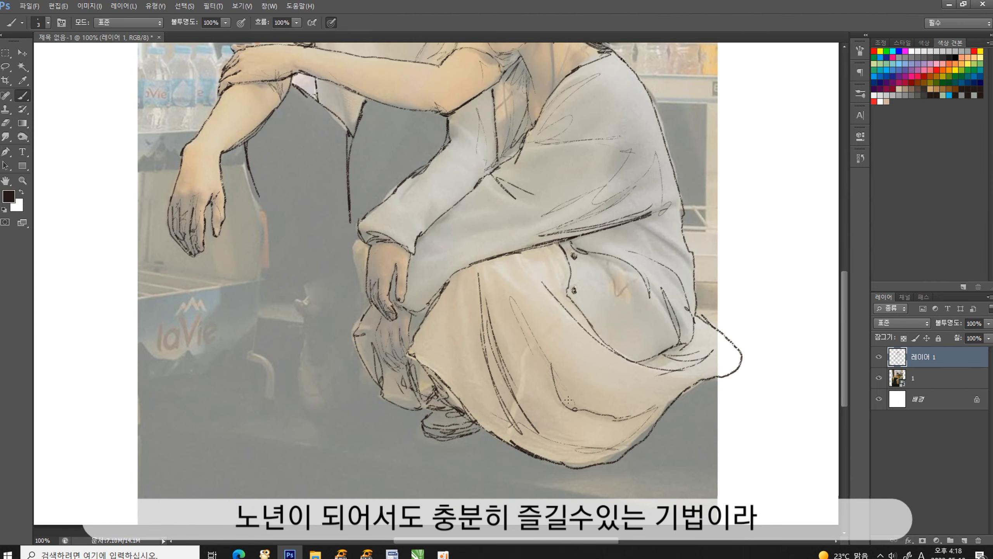
drag(465, 274, 463, 353)
drag(550, 246, 534, 251)
drag(653, 231, 686, 274)
drag(641, 234, 598, 238)
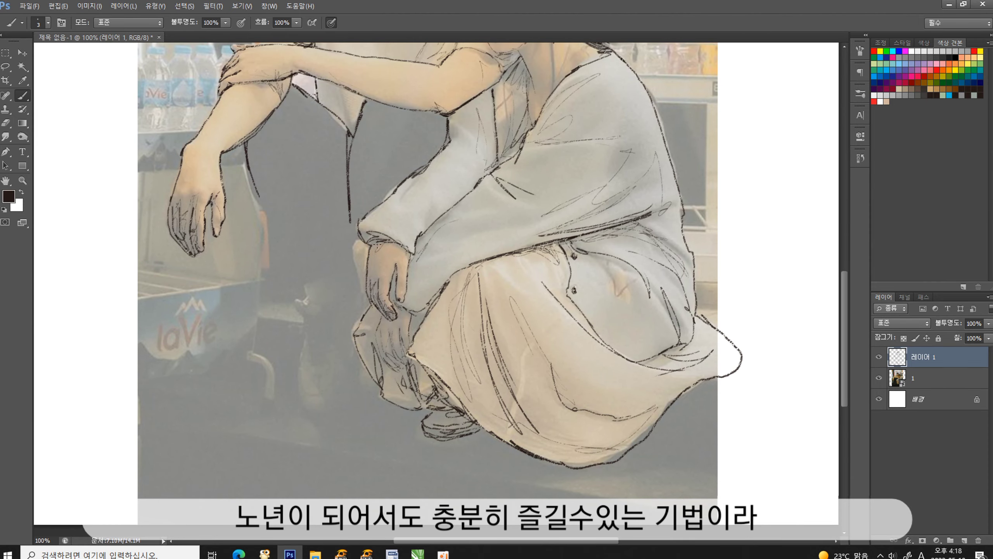
Fill the man's trousers with dark diagonal hatching using a larger brush
key(bracketright)
key(bracketright)
key(bracketright)
drag(391, 204, 399, 250)
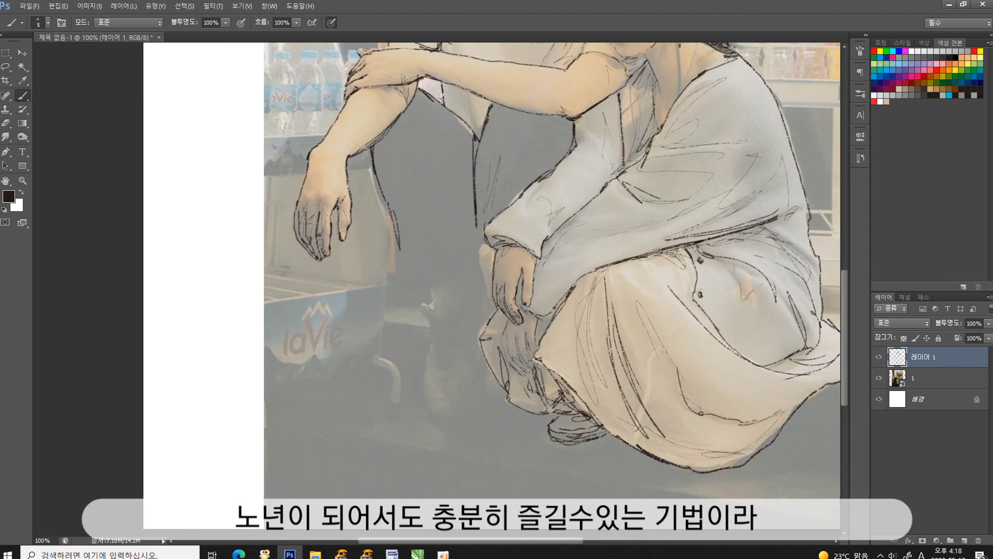
drag(395, 292, 469, 274)
drag(475, 219, 467, 277)
drag(522, 144, 498, 208)
key(bracketright)
drag(563, 141, 508, 207)
drag(567, 116, 529, 175)
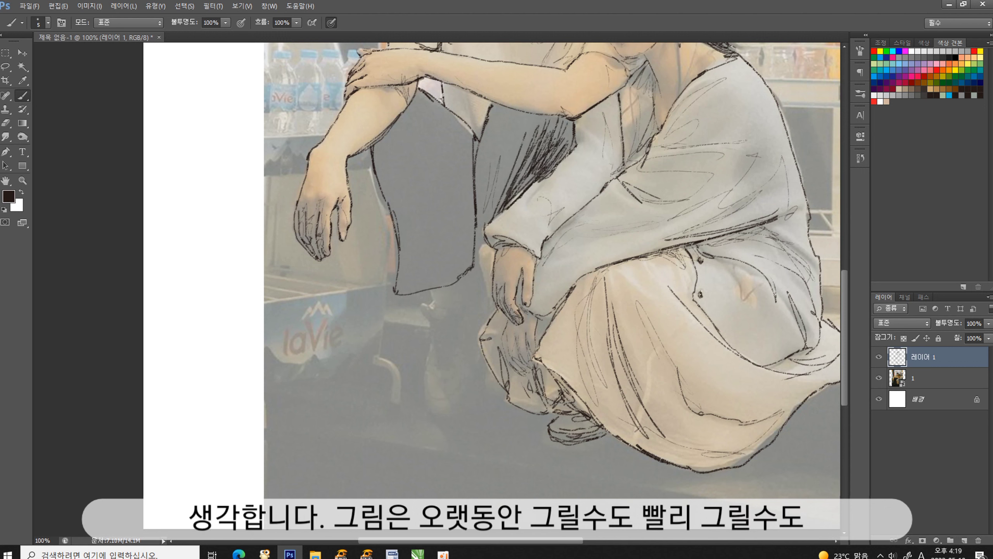
drag(524, 107, 481, 242)
drag(489, 118, 489, 289)
drag(480, 173, 502, 113)
mouse_move(497, 117)
mouse_down()
mouse_move(536, 104)
mouse_move(561, 137)
mouse_move(568, 127)
mouse_move(446, 158)
mouse_up()
Hatch the shadowed area left of the trousers and layer more dark hatching over them
drag(469, 98, 398, 252)
drag(463, 166, 416, 252)
drag(473, 163, 446, 226)
drag(473, 144, 453, 256)
drag(465, 177, 429, 258)
mouse_move(419, 94)
mouse_down()
mouse_move(386, 139)
mouse_move(374, 201)
mouse_move(402, 179)
mouse_up()
drag(438, 163, 421, 272)
Hatch the lower trousers and extend the dark hatching down the trouser leg
drag(424, 180, 395, 292)
drag(416, 184, 402, 297)
drag(448, 215, 413, 294)
drag(467, 233, 418, 291)
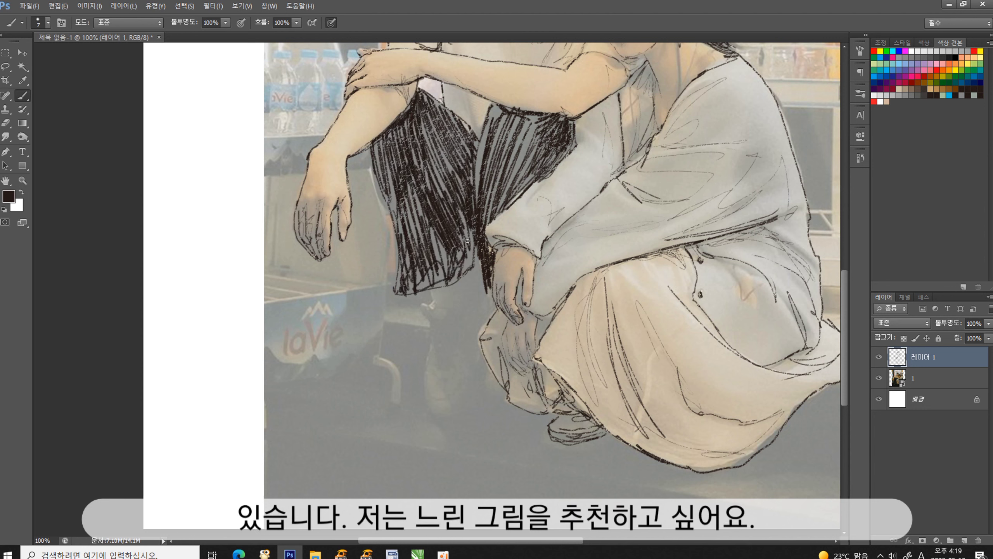
drag(485, 252, 469, 321)
drag(480, 274, 461, 323)
mouse_move(455, 312)
mouse_down()
mouse_move(434, 306)
mouse_move(422, 383)
mouse_up()
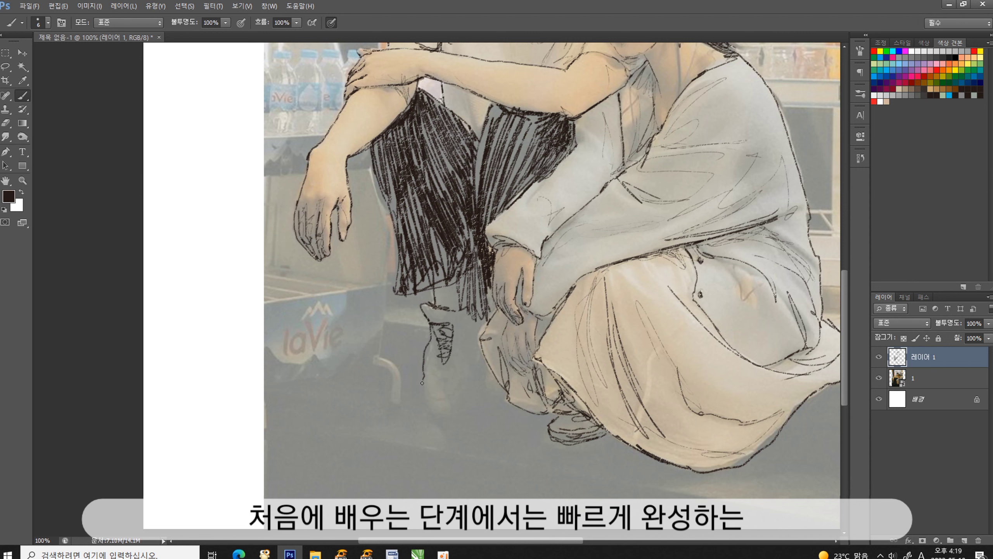
Outline the man's shoe and add strokes to it and the lower trousers
mouse_move(425, 329)
mouse_down()
mouse_move(449, 419)
mouse_move(481, 365)
mouse_move(476, 340)
mouse_move(446, 403)
mouse_move(453, 417)
mouse_up()
drag(469, 270, 434, 308)
mouse_move(493, 248)
mouse_down()
mouse_move(475, 336)
mouse_move(489, 284)
mouse_up()
drag(489, 274, 480, 380)
drag(487, 213, 465, 301)
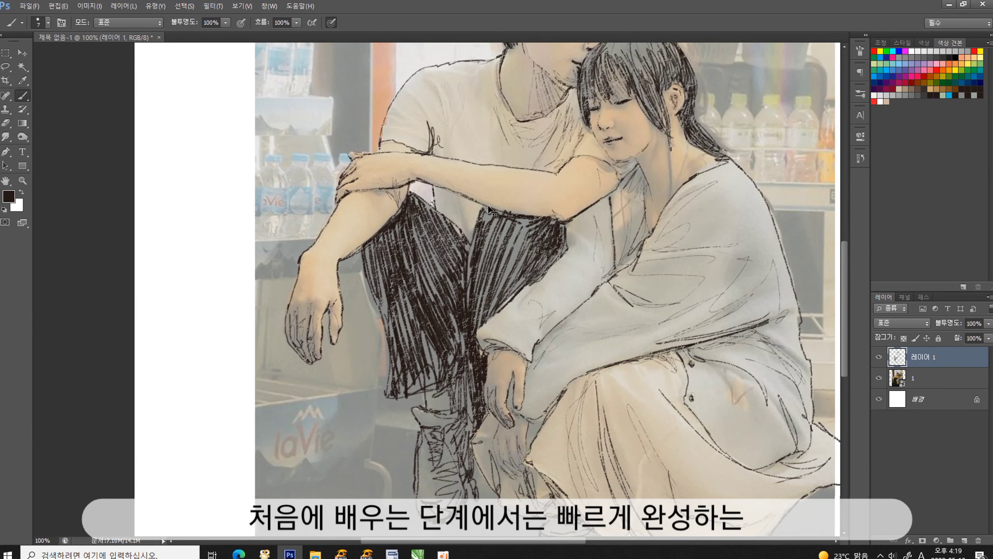
drag(622, 162, 537, 287)
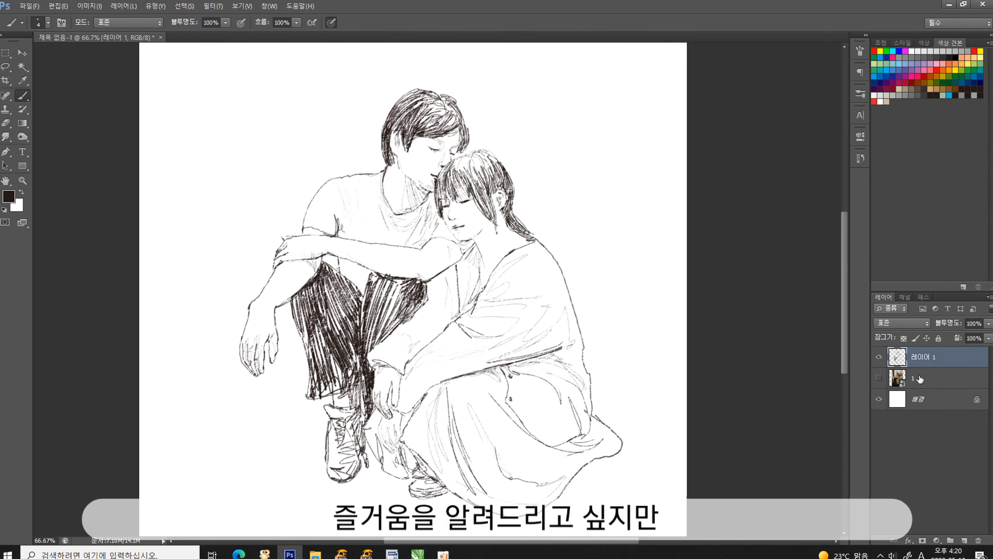
Fill a layer with light grey paper tone and add a new empty layer for highlights
click(881, 95)
key(alt+BackSpace)
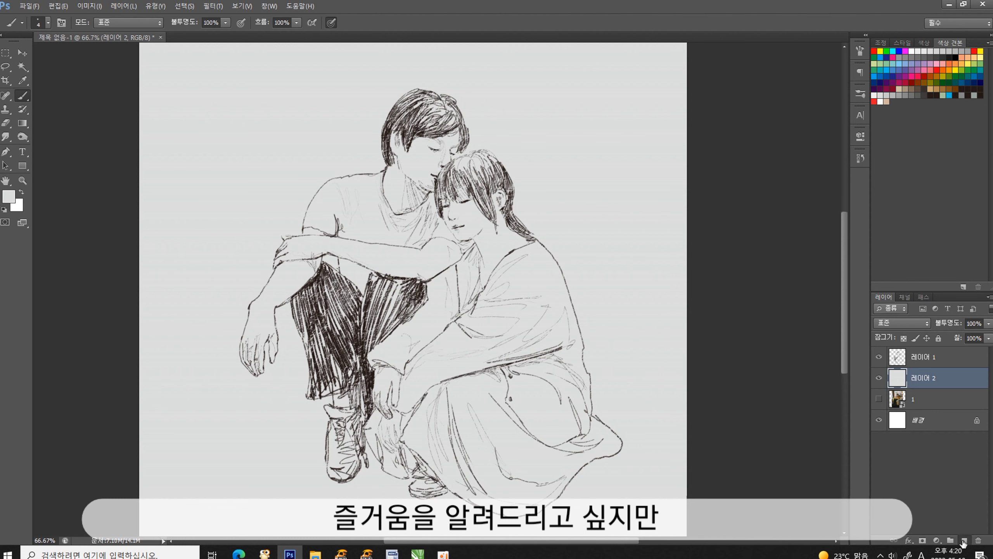
click(964, 540)
key(ctrl+plus)
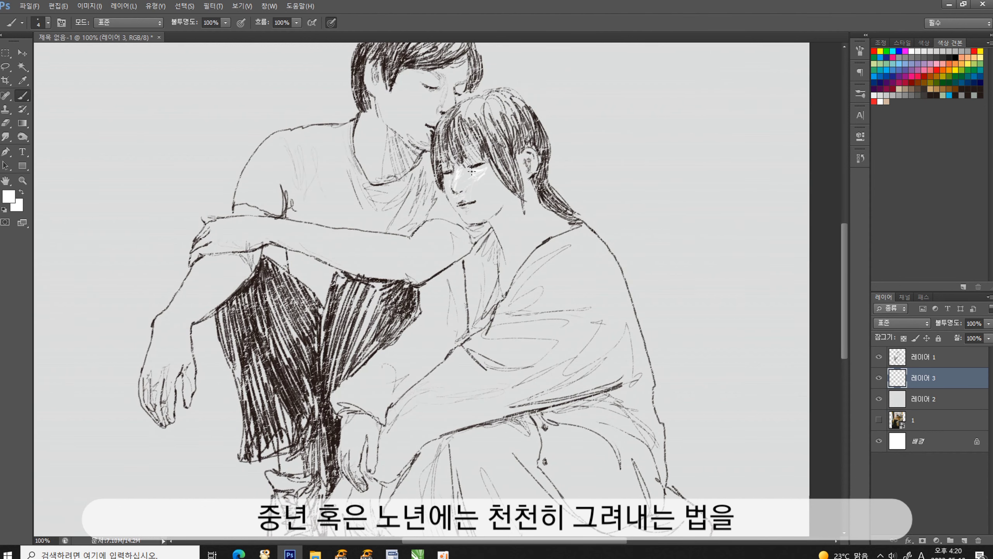
scroll(452, 191, up, 2)
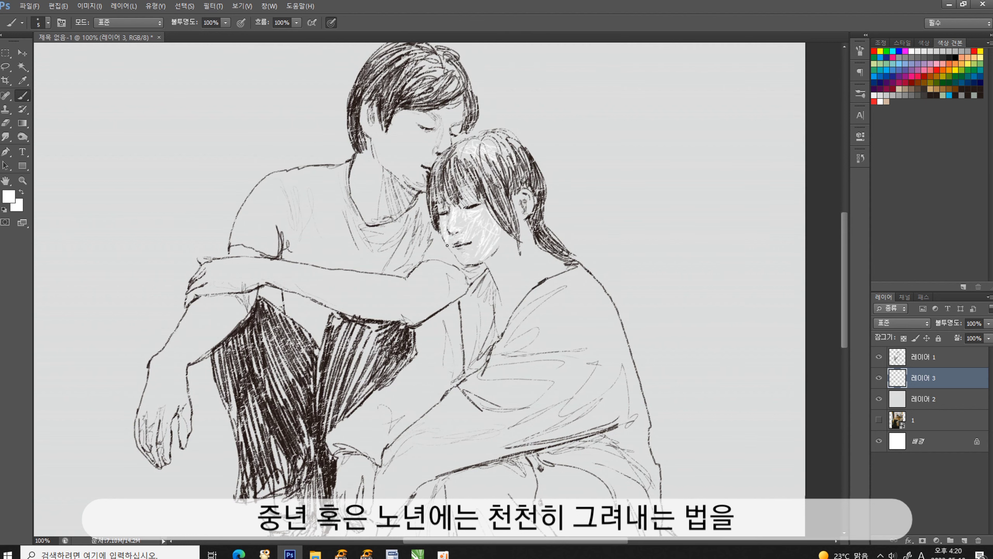
key(bracketright)
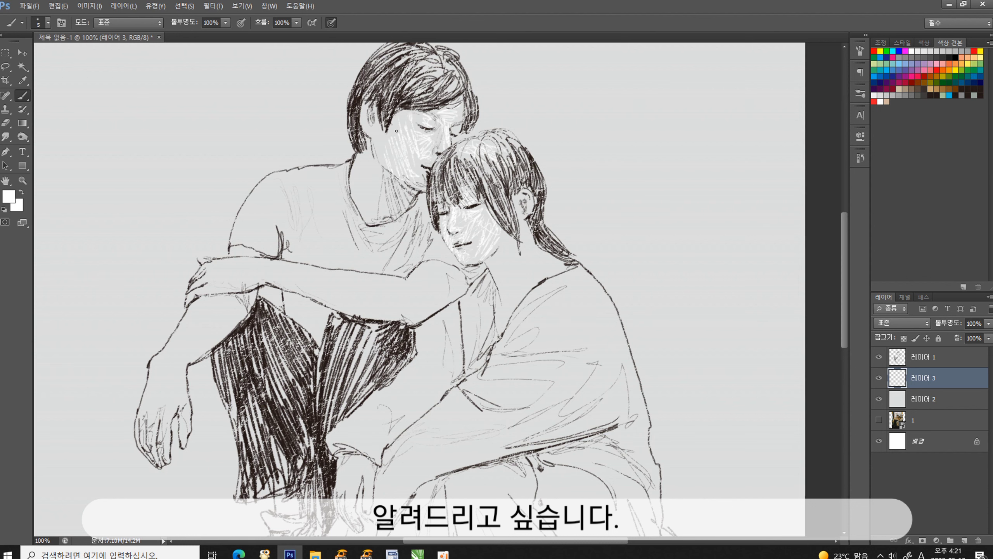
Hatch white highlights at both necks and over the man's shoulder and chest
drag(376, 173, 361, 208)
scroll(452, 215, down, 2)
drag(524, 208, 546, 327)
key(bracketright)
key(bracketright)
key(bracketright)
mouse_move(375, 223)
mouse_down()
mouse_move(340, 315)
mouse_move(289, 320)
mouse_up()
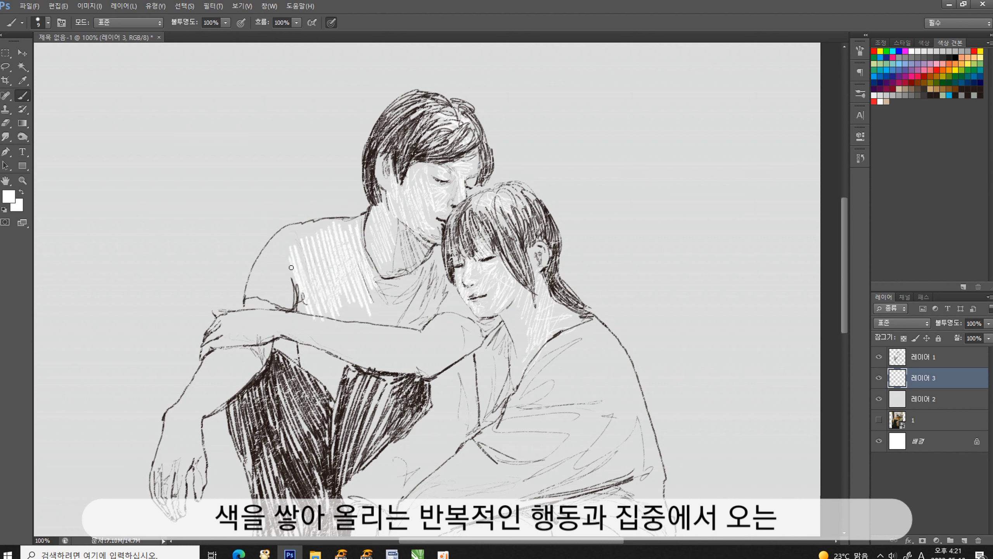
drag(328, 221, 274, 305)
mouse_move(364, 215)
mouse_down()
mouse_move(434, 262)
mouse_move(340, 322)
mouse_up()
drag(444, 256, 418, 310)
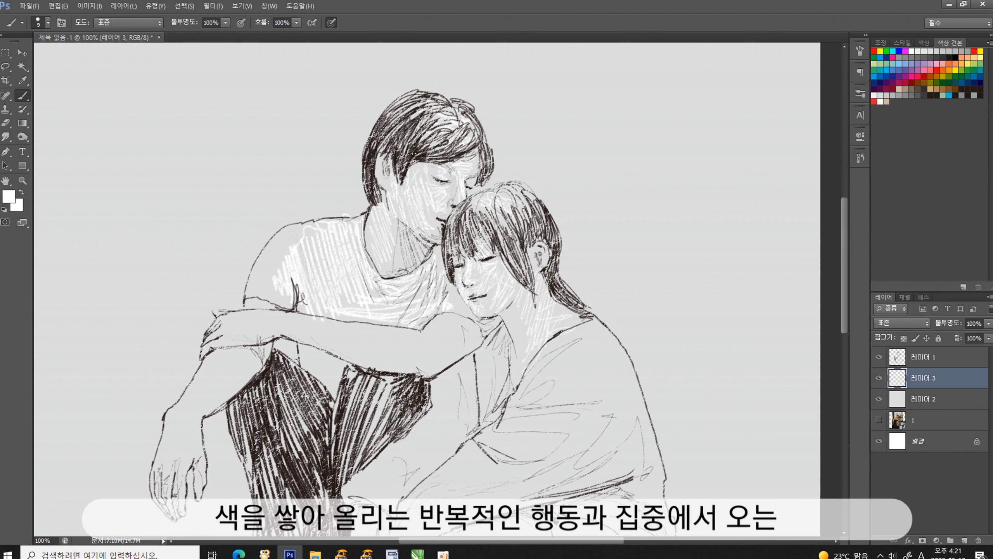
Add smaller white highlight hatching along the man's arm and hand
key(bracketleft)
key(bracketleft)
drag(278, 243, 250, 296)
drag(332, 346, 331, 383)
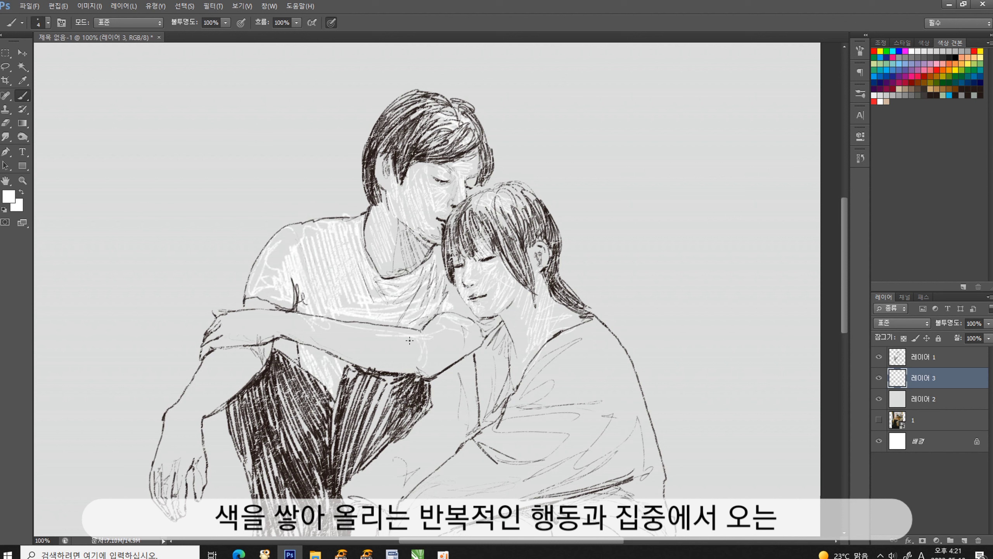
drag(254, 327, 242, 341)
drag(176, 407, 166, 469)
drag(245, 354, 207, 399)
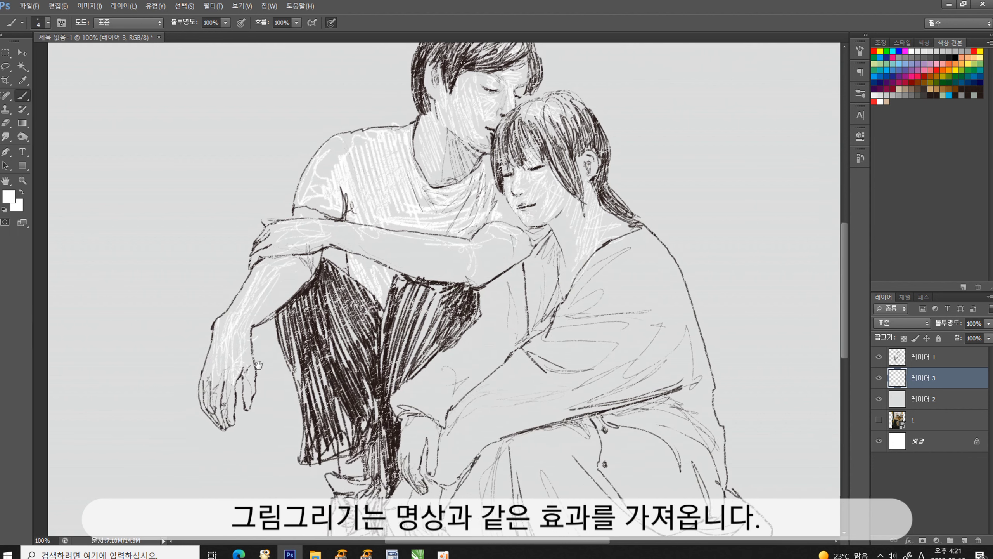
mouse_move(274, 290)
mouse_down()
mouse_move(316, 205)
mouse_move(281, 260)
mouse_up()
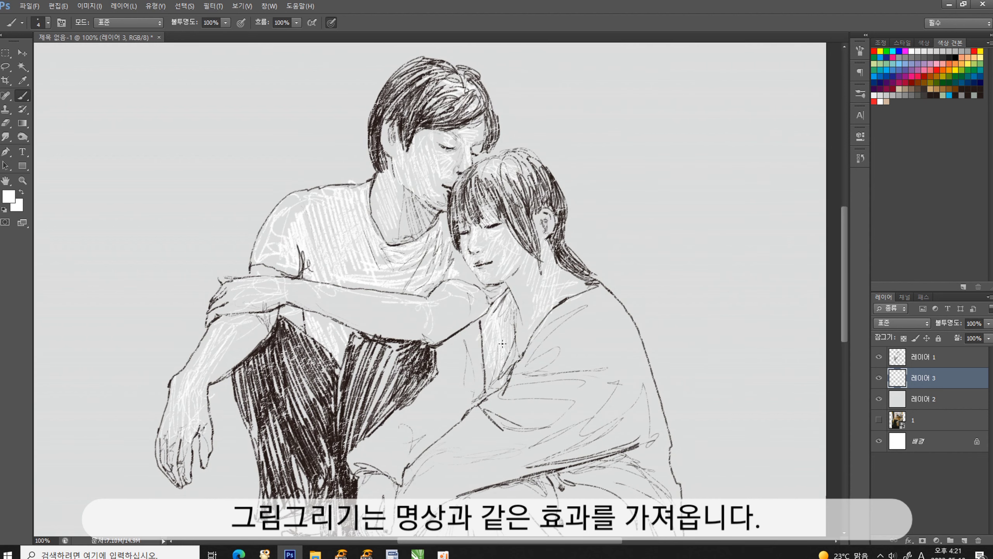
key(ctrl+minus)
key(bracketright)
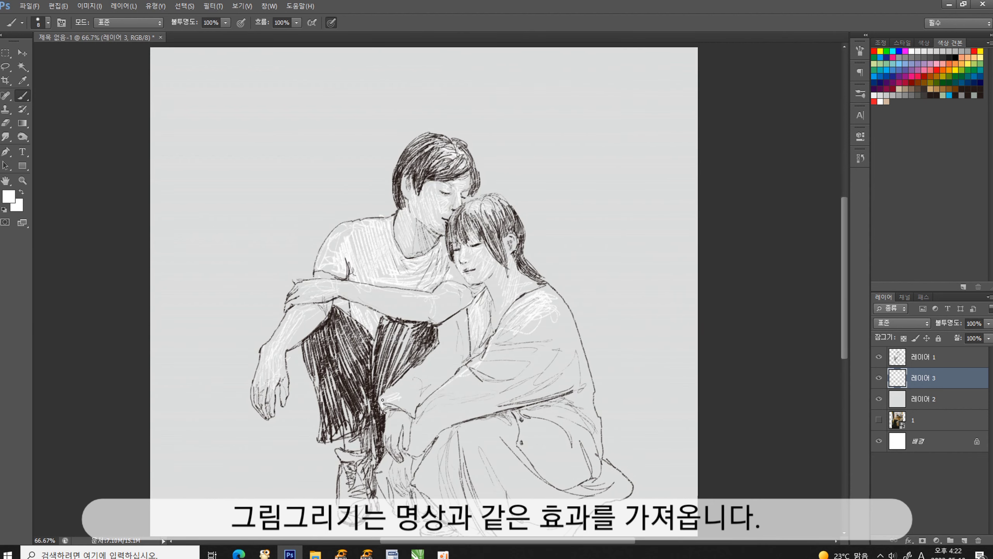
Hatch white highlights across the woman's torso, erasing some excess strokes
drag(447, 351, 454, 343)
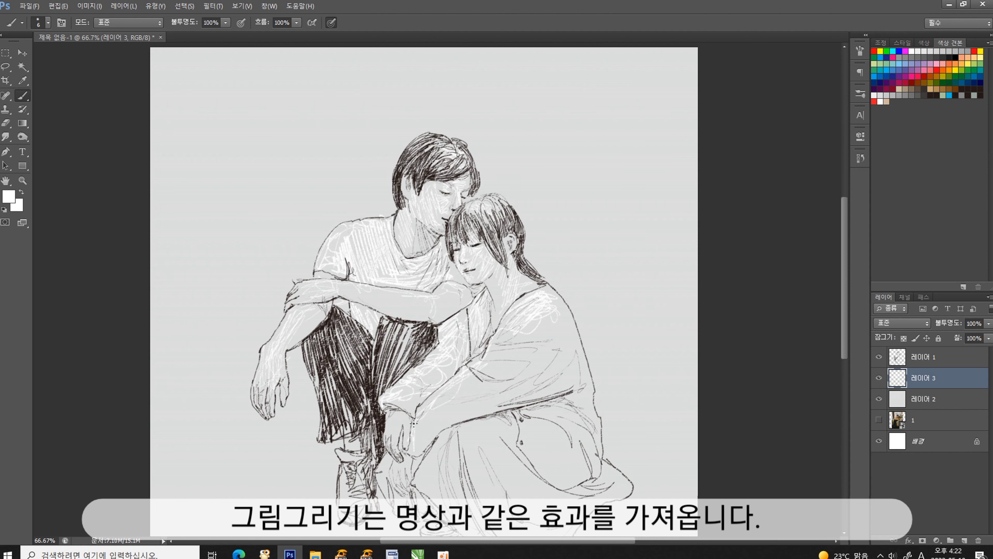
drag(414, 424, 423, 442)
key(e)
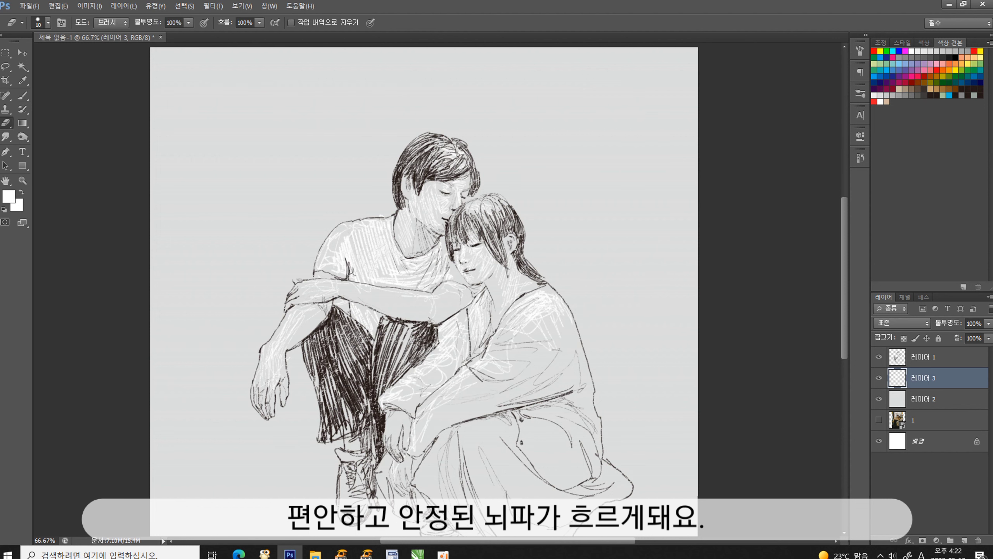
drag(585, 280, 565, 234)
key(b)
mouse_move(508, 285)
mouse_down()
mouse_move(477, 355)
mouse_move(450, 363)
mouse_move(407, 328)
mouse_up()
mouse_move(493, 329)
mouse_down()
mouse_move(534, 293)
mouse_move(557, 336)
mouse_move(506, 395)
mouse_move(520, 438)
mouse_up()
Cover the woman's back, skirt and lower body with white hatching
drag(573, 336, 568, 362)
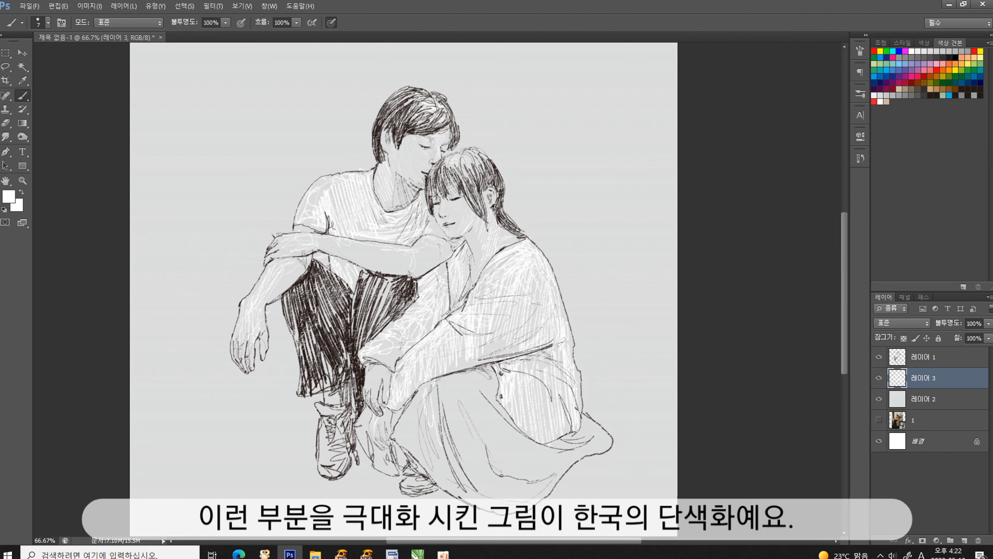
drag(454, 379, 497, 462)
drag(504, 376, 579, 454)
mouse_move(492, 469)
mouse_down()
mouse_move(404, 437)
mouse_move(366, 465)
mouse_up()
drag(517, 163, 501, 214)
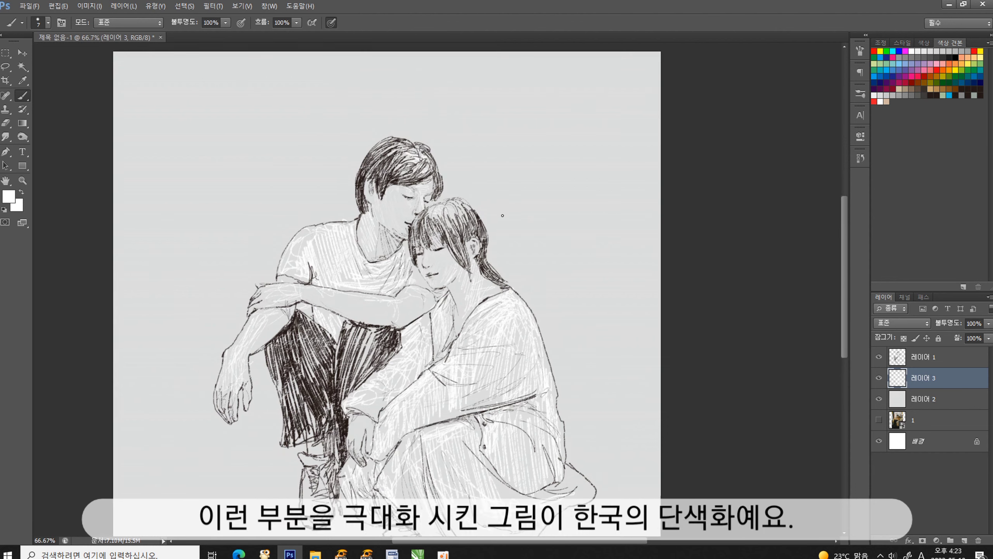
On a new layer, shade a faint grey shadow around and beneath the couple's feet
key(ctrl+shift+alt+n)
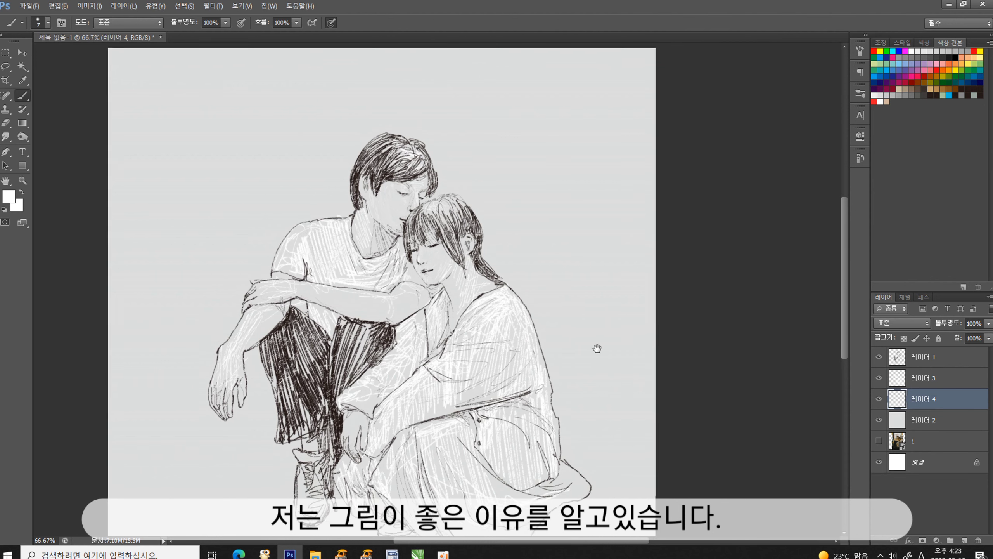
drag(623, 357, 598, 348)
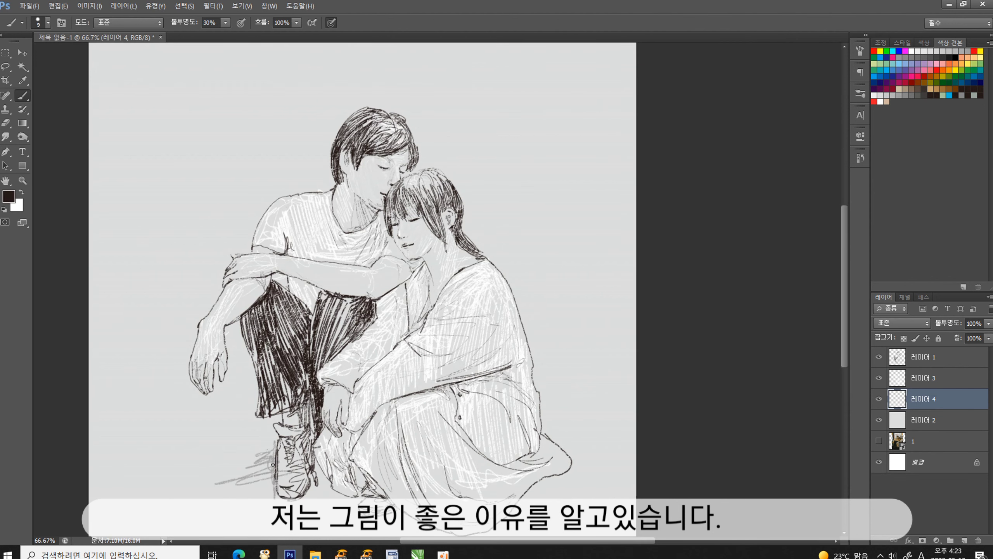
key(ctrl+minus)
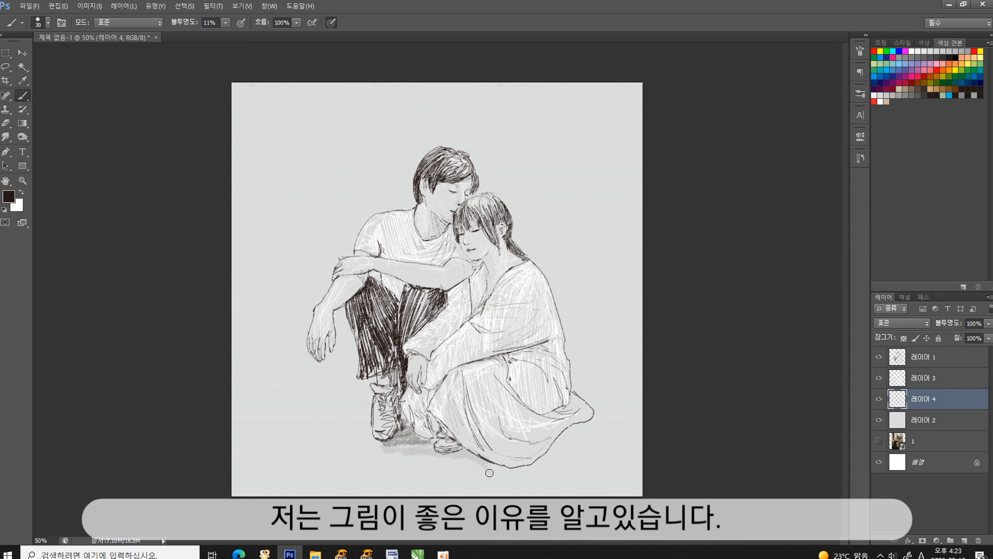
drag(409, 430, 376, 458)
key(1)
mouse_move(352, 427)
mouse_down()
mouse_move(364, 383)
mouse_move(403, 456)
mouse_up()
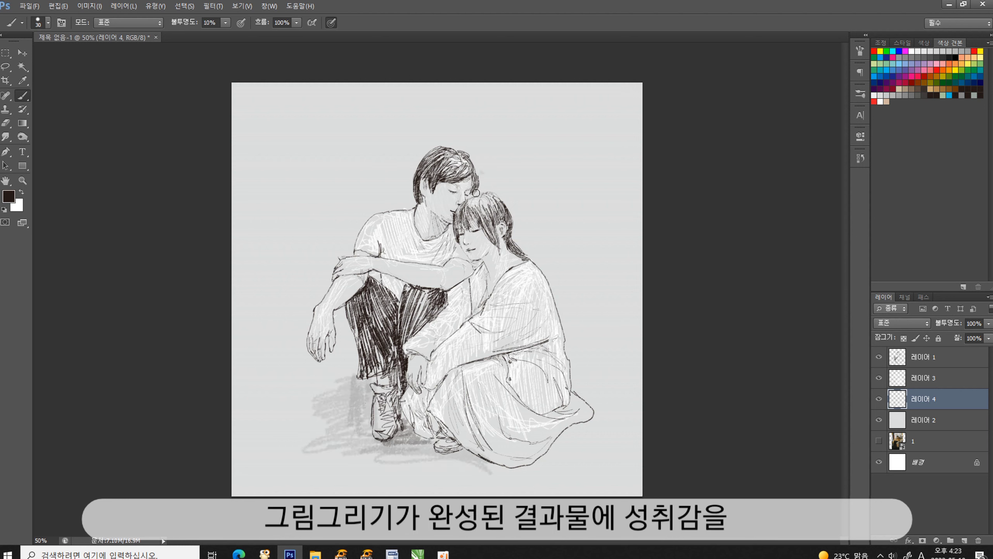
drag(476, 191, 548, 266)
Hatch grey shading behind the woman and darken the man's trousers with stronger strokes
mouse_move(485, 261)
mouse_down()
mouse_move(554, 222)
mouse_move(594, 373)
mouse_up()
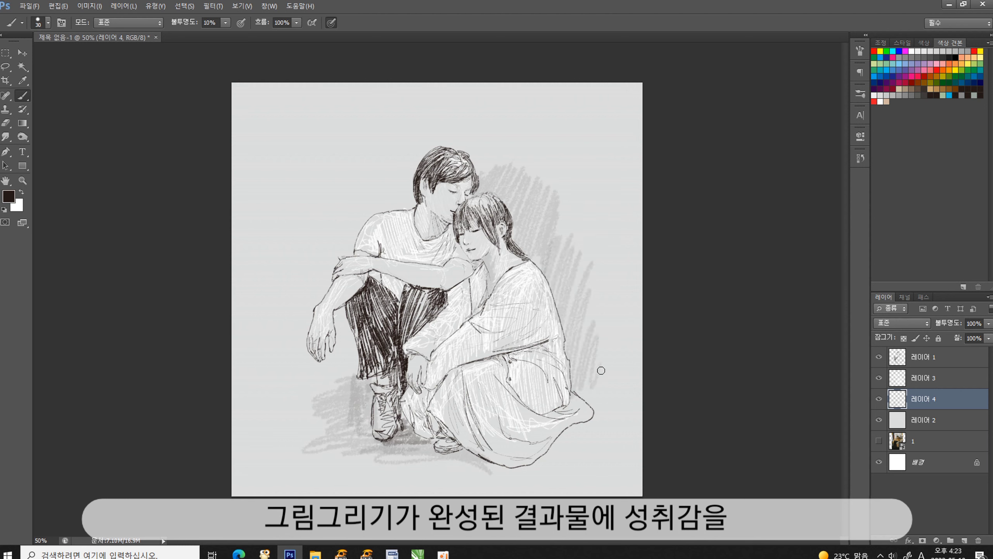
key(3)
drag(375, 446, 363, 380)
mouse_move(358, 289)
mouse_down()
mouse_move(364, 368)
mouse_move(438, 431)
mouse_move(377, 293)
mouse_move(430, 336)
mouse_up()
key(1)
key(4)
key(4)
key(8)
mouse_move(427, 285)
mouse_down()
mouse_move(371, 344)
mouse_move(391, 421)
mouse_up()
drag(357, 325, 365, 444)
Deepen the shadow under the feet and hatch grey left of the boot and legs
key(3)
drag(332, 403, 309, 438)
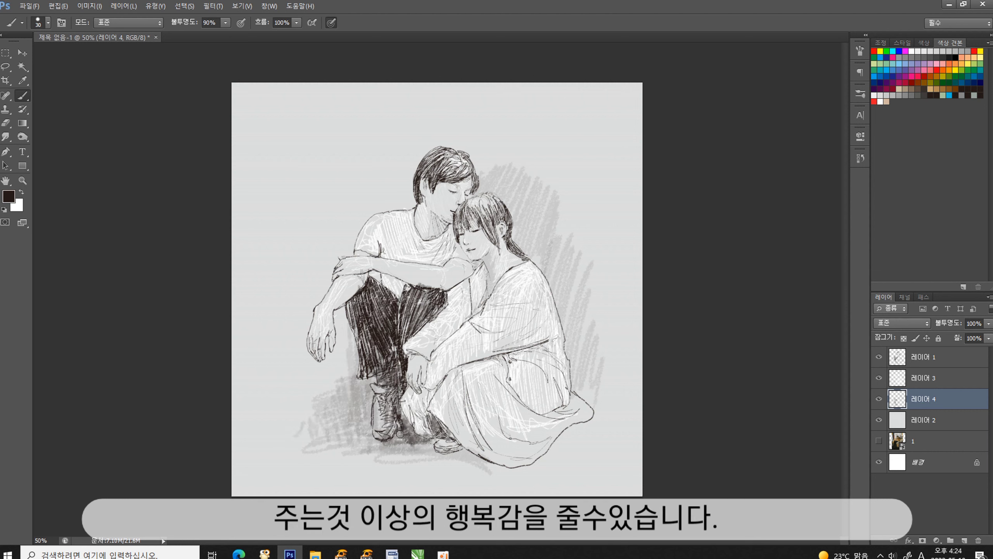
mouse_move(385, 450)
mouse_down()
mouse_move(432, 442)
mouse_move(489, 461)
mouse_move(352, 434)
mouse_up()
drag(363, 375, 324, 438)
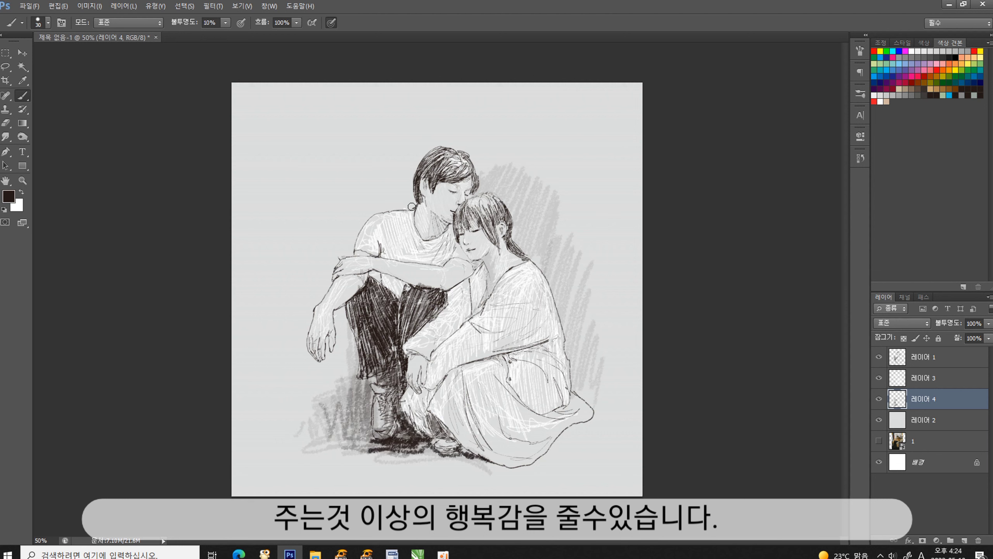
Add faint vertical grey hatching in the background left of the man
key(1)
drag(391, 148, 337, 270)
drag(344, 169, 308, 270)
drag(348, 309, 313, 450)
drag(301, 274, 297, 446)
drag(337, 243, 313, 313)
drag(309, 247, 293, 367)
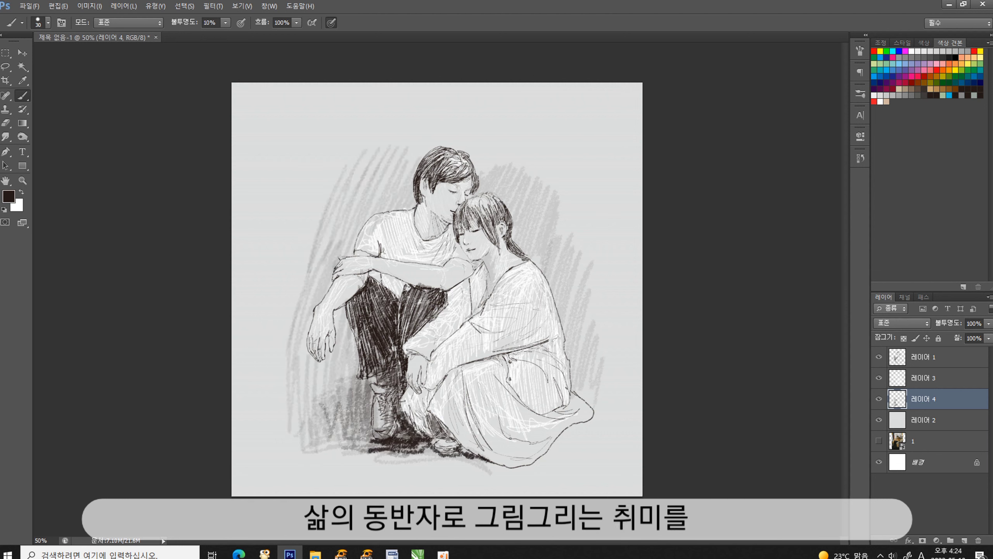
Duplicate the line-art layer to darken it and shift all drawing layers slightly up-left
click(922, 357)
key(ctrl+j)
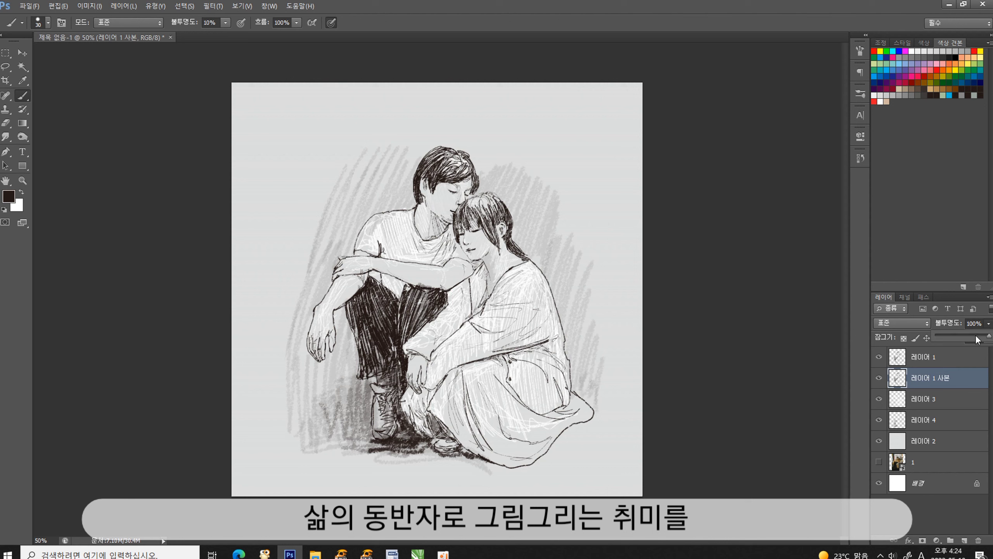
shift+click(925, 420)
key(v)
drag(543, 357, 531, 344)
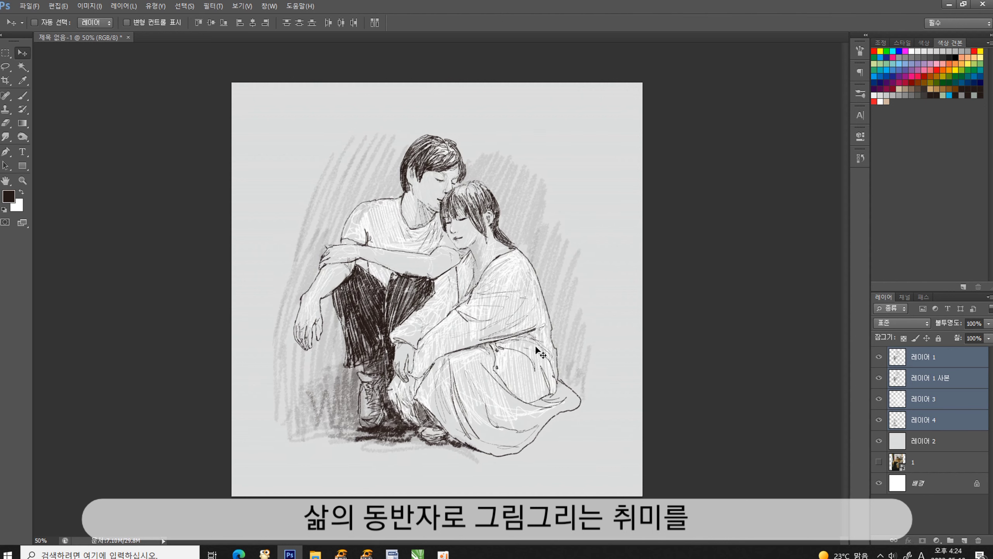
Brush a rough white border along the canvas edges and merge it into the paper layer
click(880, 102)
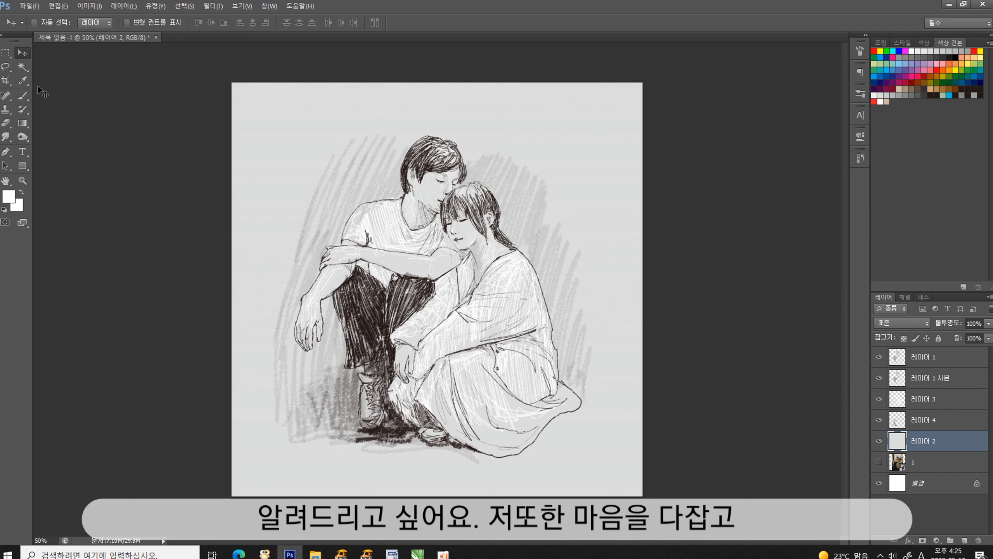
key(b)
key(bracketright)
key(bracketright)
key(bracketright)
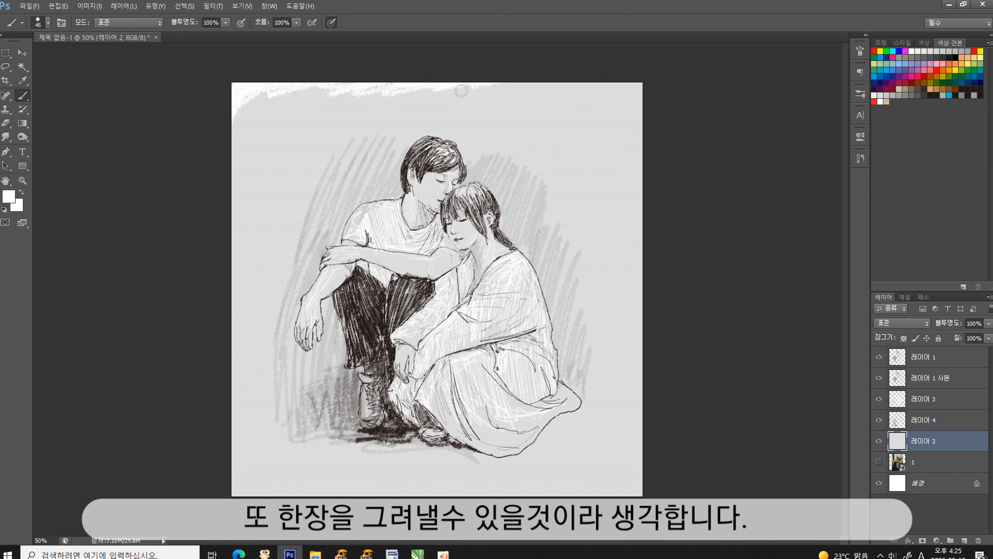
mouse_move(404, 67)
mouse_down()
mouse_move(646, 253)
mouse_move(638, 199)
mouse_move(229, 167)
mouse_move(258, 491)
mouse_move(624, 493)
mouse_up()
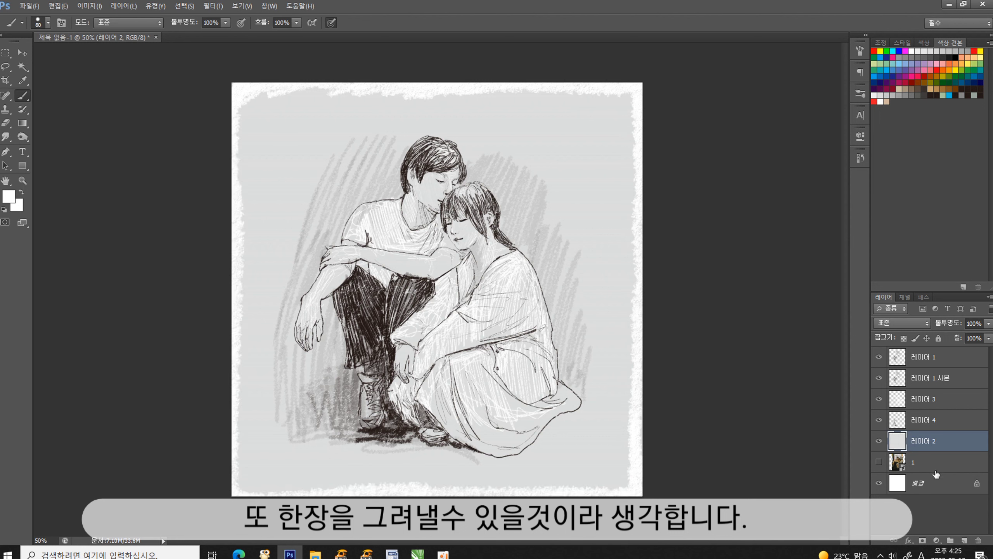
click(963, 540)
drag(237, 476, 622, 488)
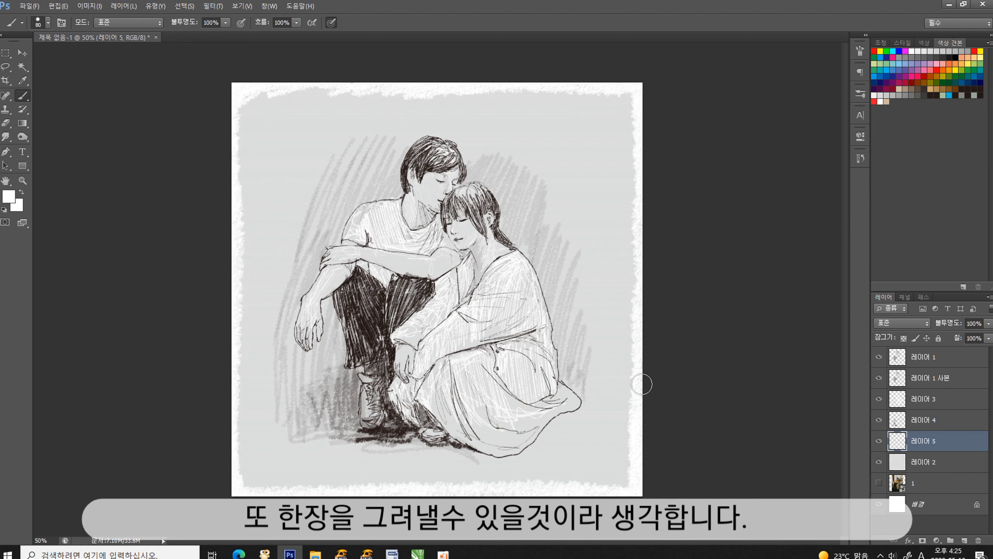
drag(930, 441, 910, 452)
key(ctrl+e)
key(ctrl+minus)
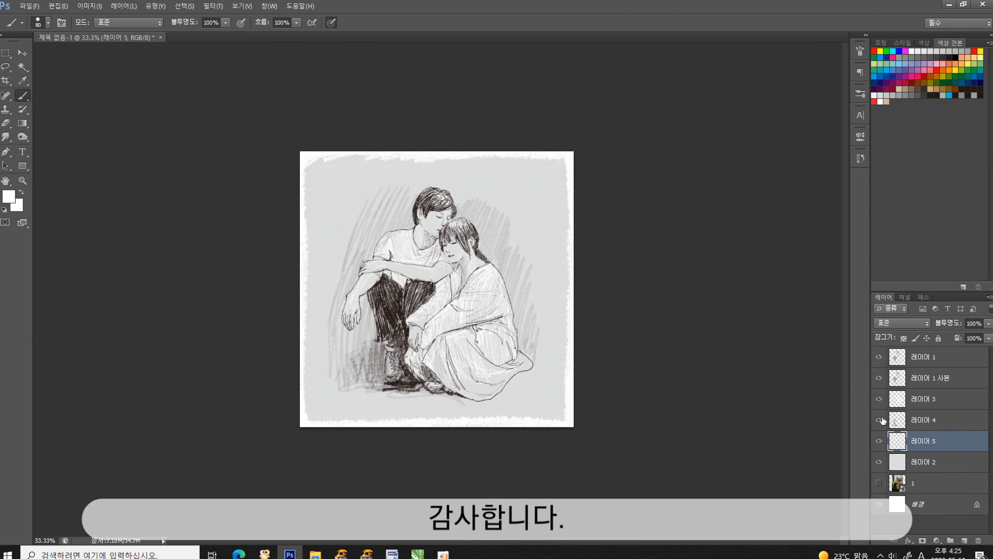
key(bracketleft)
key(bracketleft)
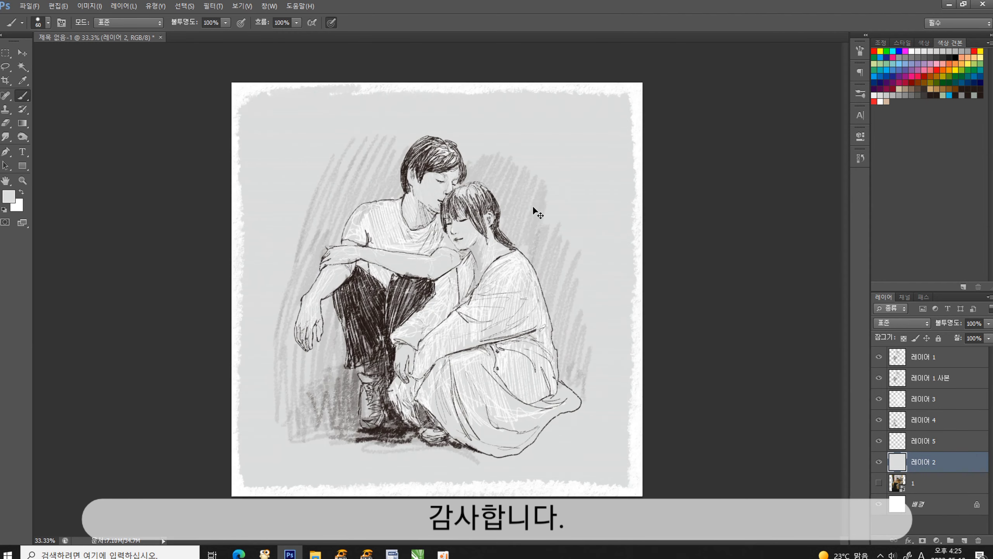
Add more white highlights on the woman's dress and arm on the highlights layer
key(ctrl+plus)
ctrl+click(504, 274)
drag(505, 274, 453, 324)
drag(450, 282, 415, 332)
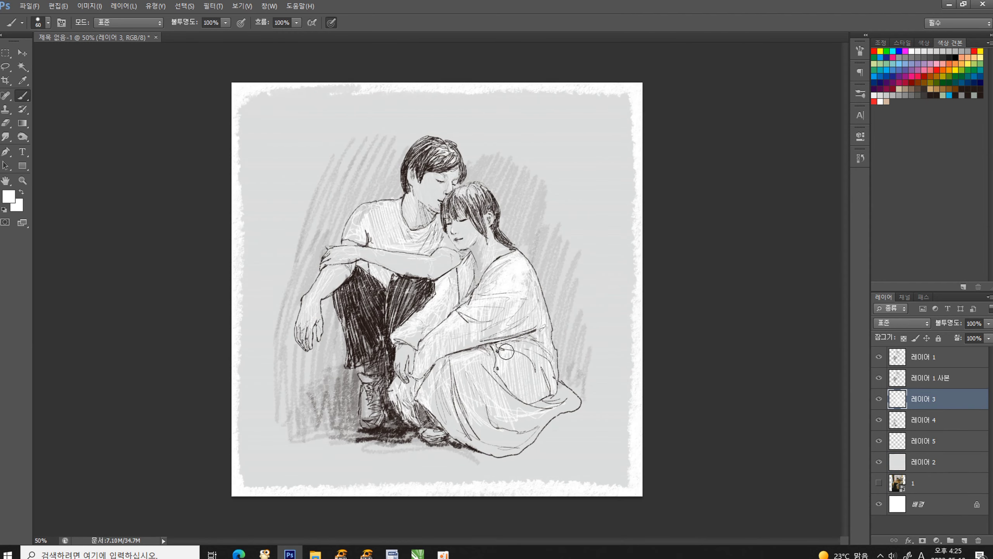
mouse_move(524, 270)
mouse_down()
mouse_move(508, 387)
mouse_move(449, 426)
mouse_up()
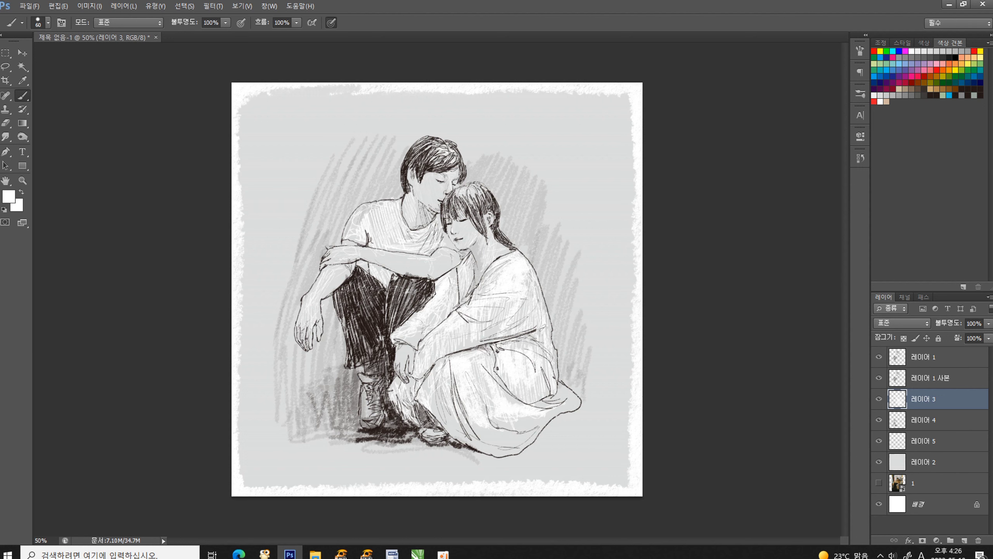
Tint the woman's and man's hair with tan strokes
click(931, 88)
key(5)
mouse_move(469, 186)
mouse_down()
mouse_move(459, 208)
mouse_move(469, 191)
mouse_move(500, 220)
mouse_up()
mouse_move(446, 156)
mouse_down()
mouse_move(430, 172)
mouse_move(444, 156)
mouse_up()
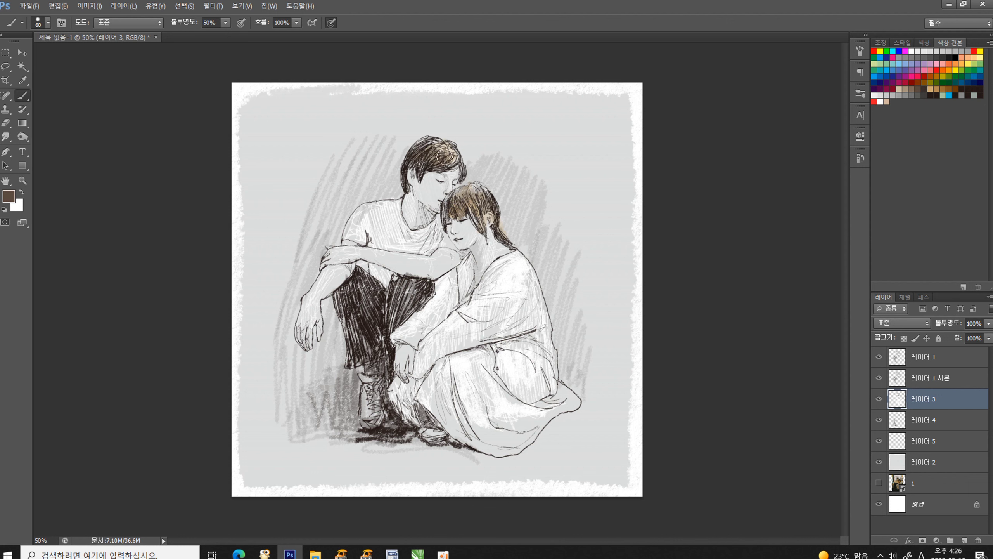
Tint the woman's top light blue and her skirt peach
click(899, 57)
key(3)
mouse_move(505, 273)
mouse_down()
mouse_move(430, 344)
mouse_move(475, 311)
mouse_move(465, 270)
mouse_up()
drag(524, 258, 539, 383)
click(977, 57)
mouse_move(469, 364)
mouse_down()
mouse_move(439, 384)
mouse_move(530, 417)
mouse_move(563, 408)
mouse_up()
click(941, 84)
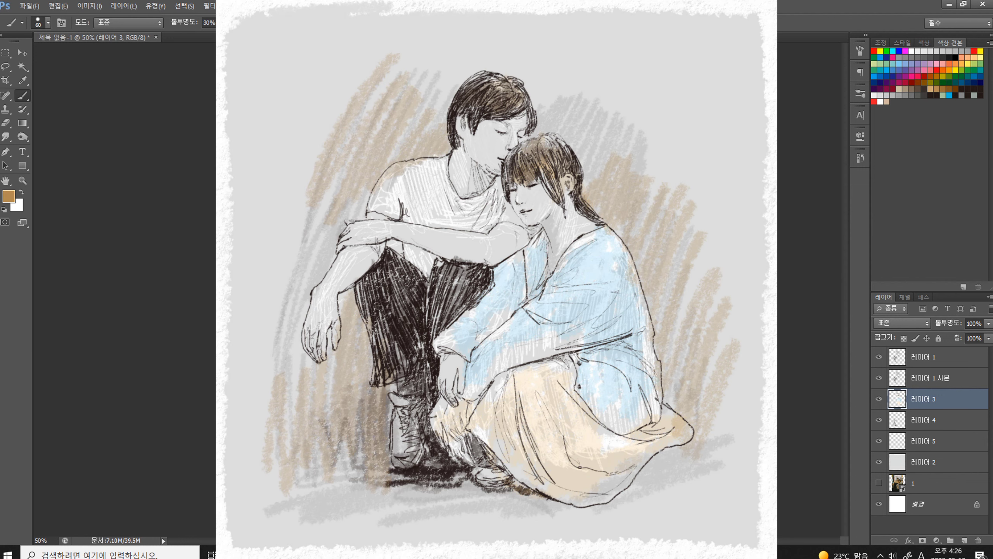